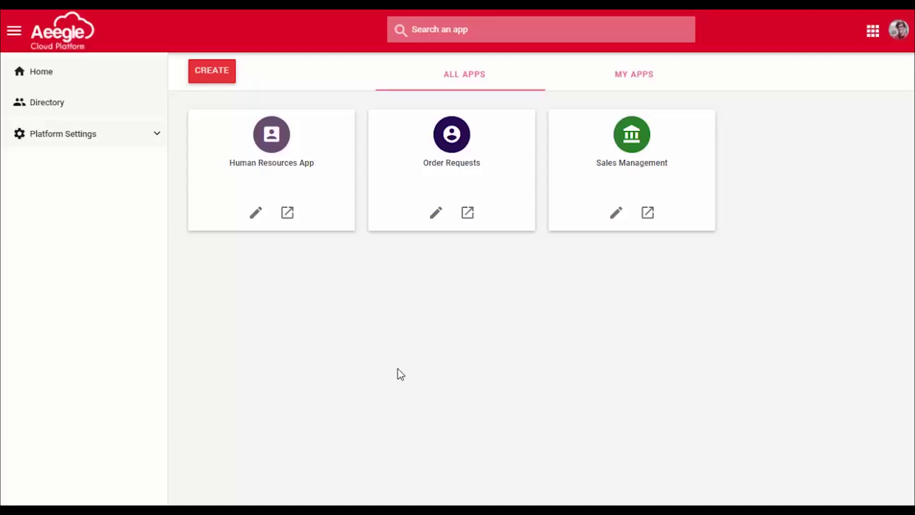
Step: Open the Human Resources App for editing and display its security groups
{"action": "left_click", "coordinate": [260, 212]}
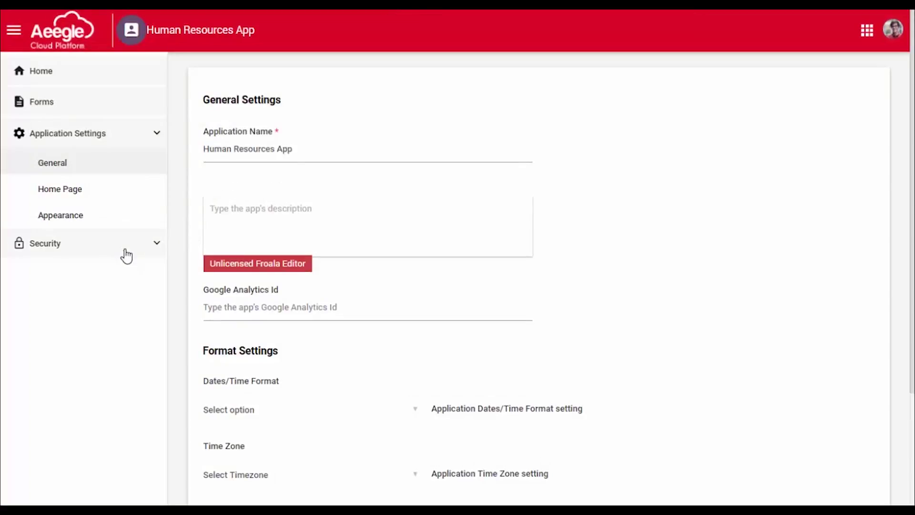
{"action": "left_click", "coordinate": [125, 249]}
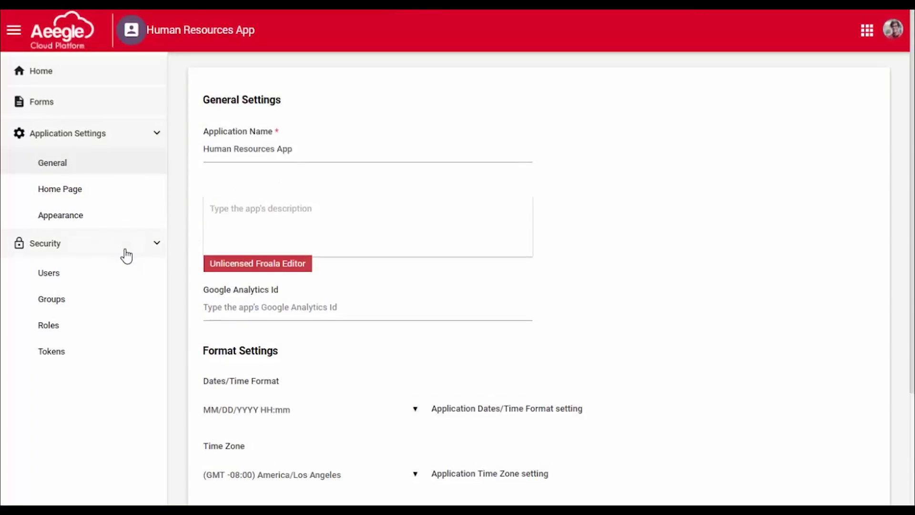
{"action": "left_click", "coordinate": [88, 306]}
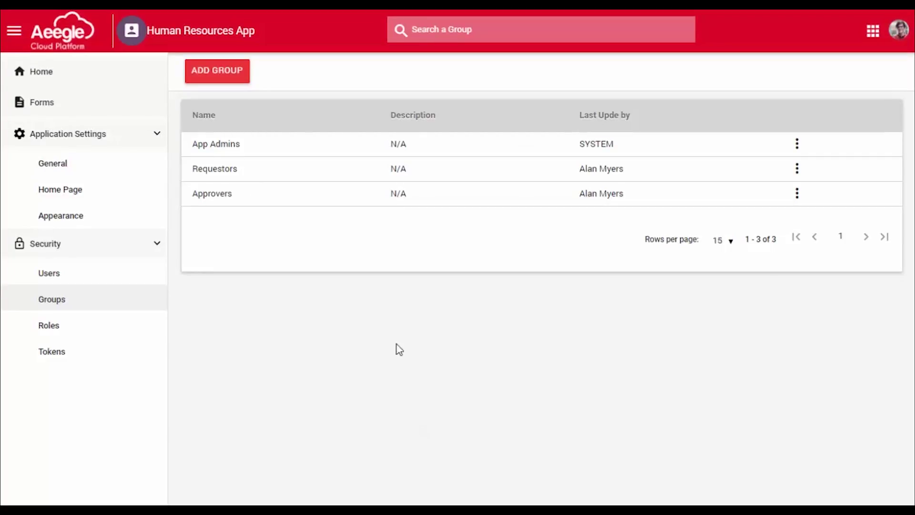
Step: Create and save a security role named US in the Human Resources App
{"action": "left_click", "coordinate": [107, 328]}
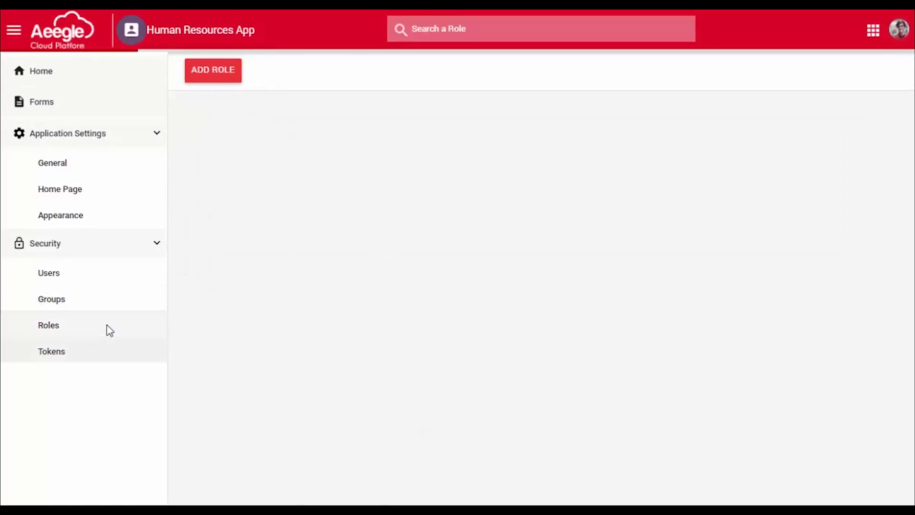
{"action": "left_click", "coordinate": [207, 79]}
{"action": "left_click", "coordinate": [251, 175]}
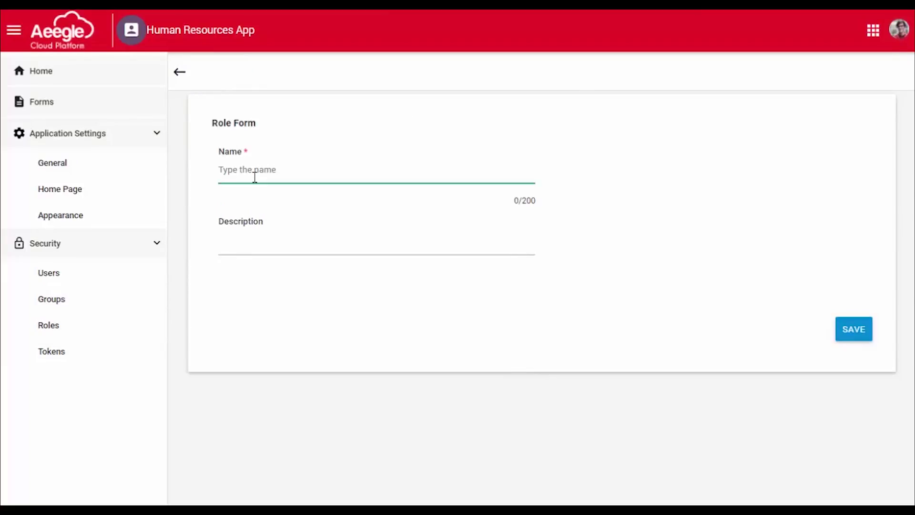
{"action": "type", "text": "Us"}
{"action": "left_click", "coordinate": [854, 329]}
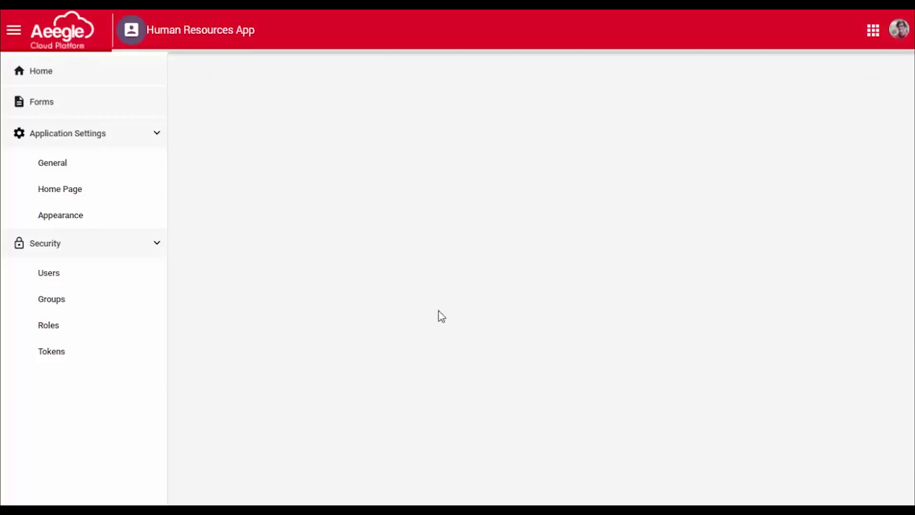
Step: Add a second security role named Europe and save it
{"action": "left_click", "coordinate": [221, 72]}
{"action": "left_click", "coordinate": [287, 176]}
{"action": "type", "text": "Europe"}
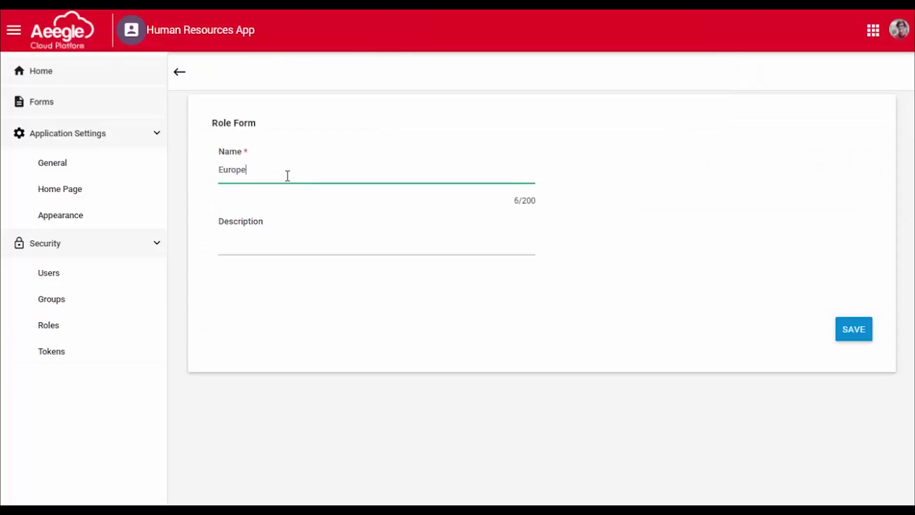
{"action": "left_click", "coordinate": [867, 337]}
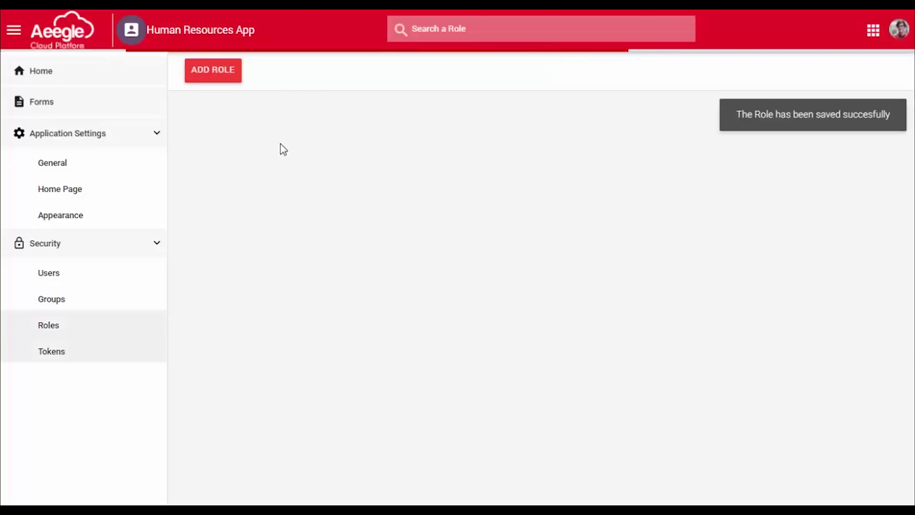
Step: Add a third security role named Asia and save it
{"action": "left_click", "coordinate": [224, 74]}
{"action": "left_click", "coordinate": [244, 163]}
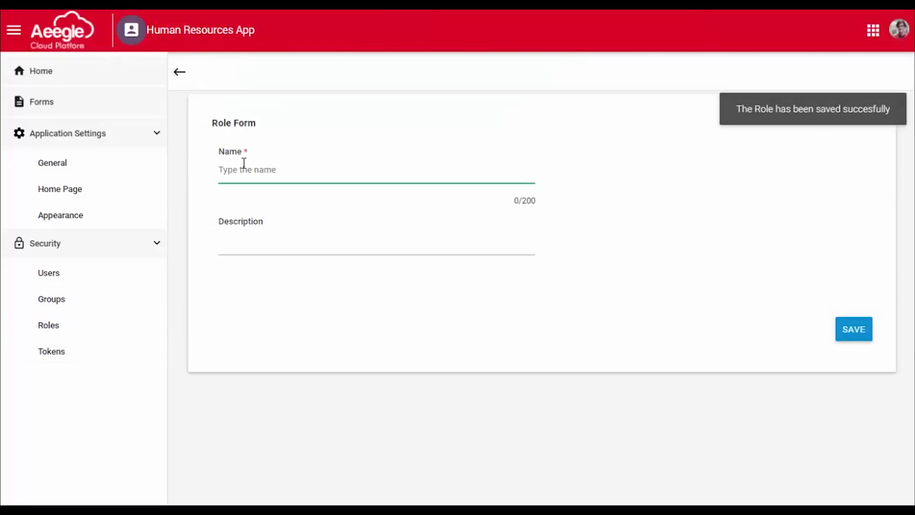
{"action": "type", "text": "Asia"}
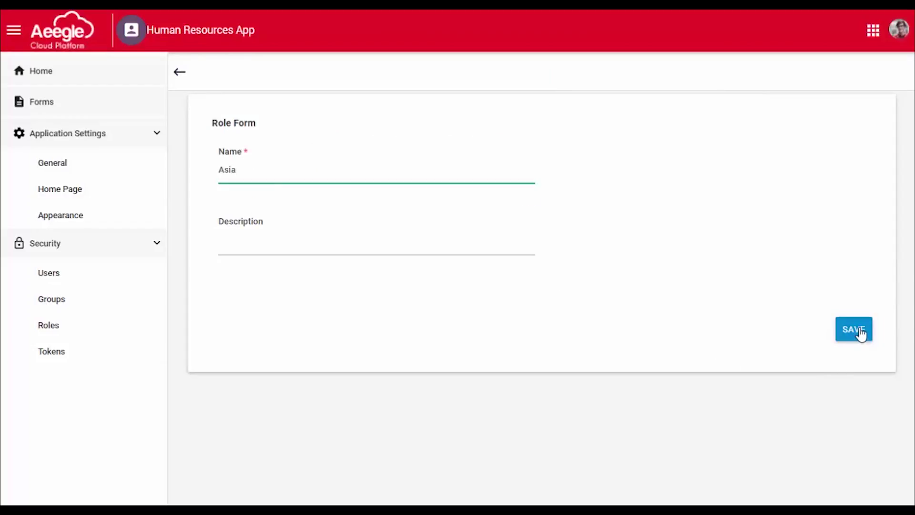
{"action": "left_click", "coordinate": [861, 335]}
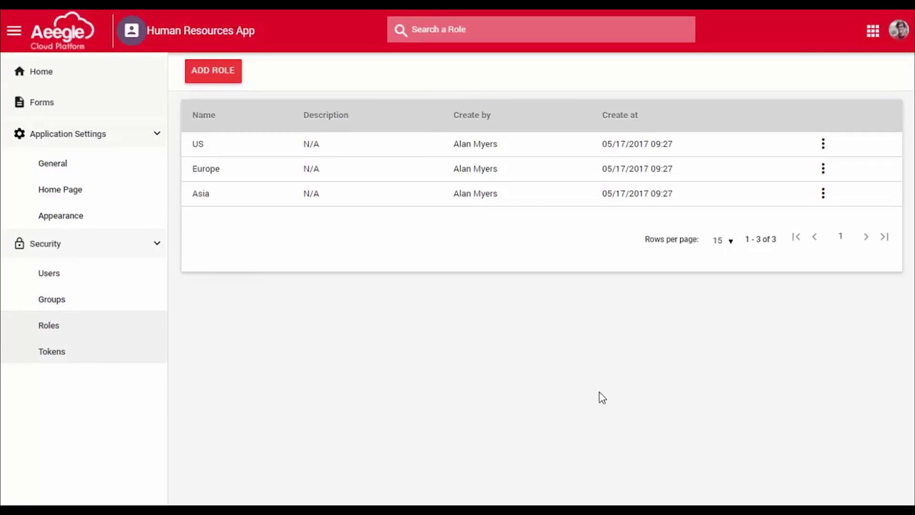
Step: Add the first user in the user list as a member of the US role and return to the role list
{"action": "left_click", "coordinate": [202, 148]}
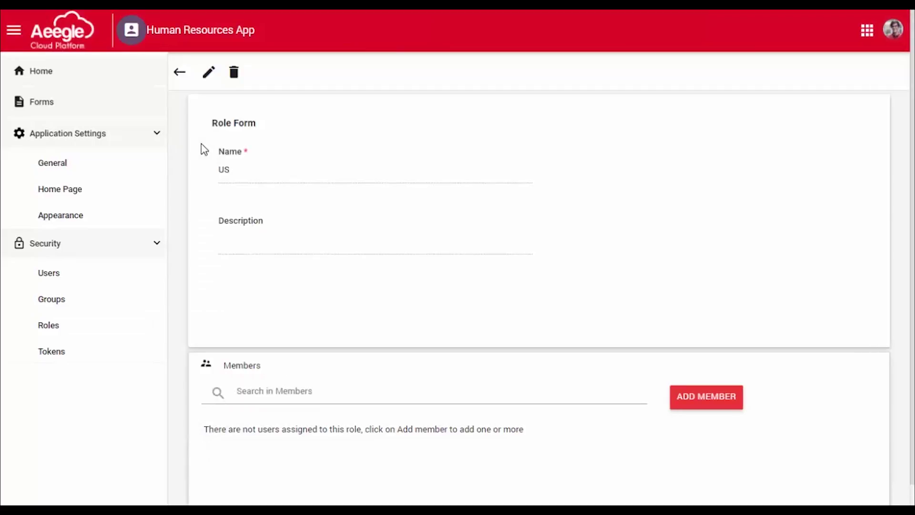
{"action": "scroll", "coordinate": [345, 327], "scroll_direction": "down", "scroll_amount": 1}
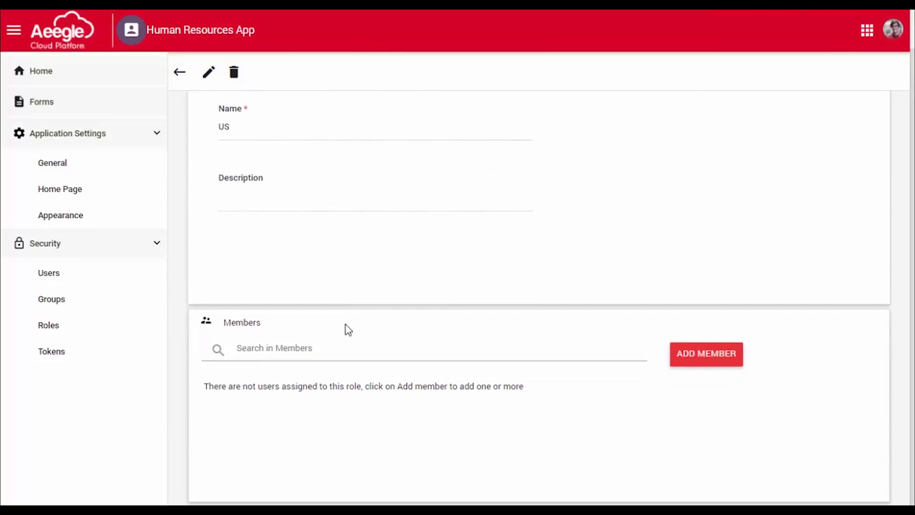
{"action": "left_click", "coordinate": [691, 362]}
{"action": "left_click", "coordinate": [302, 126]}
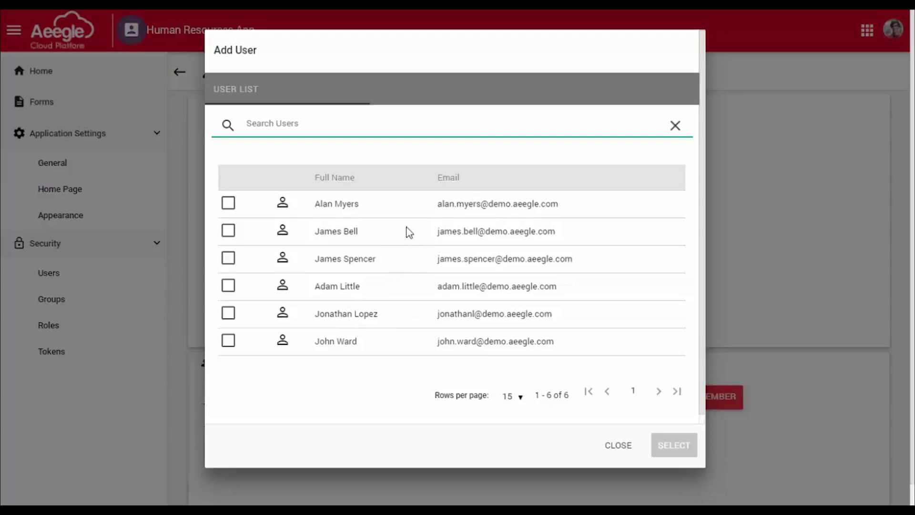
{"action": "left_click", "coordinate": [228, 203]}
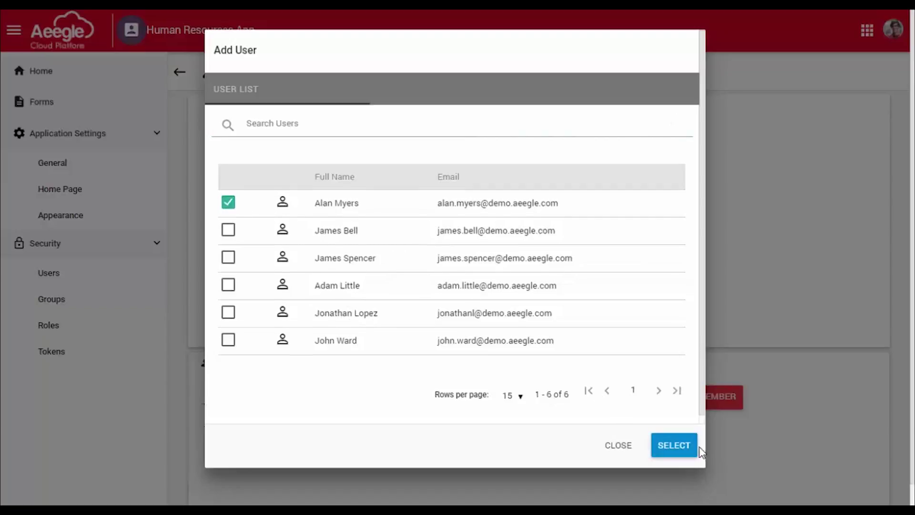
{"action": "left_click", "coordinate": [685, 451]}
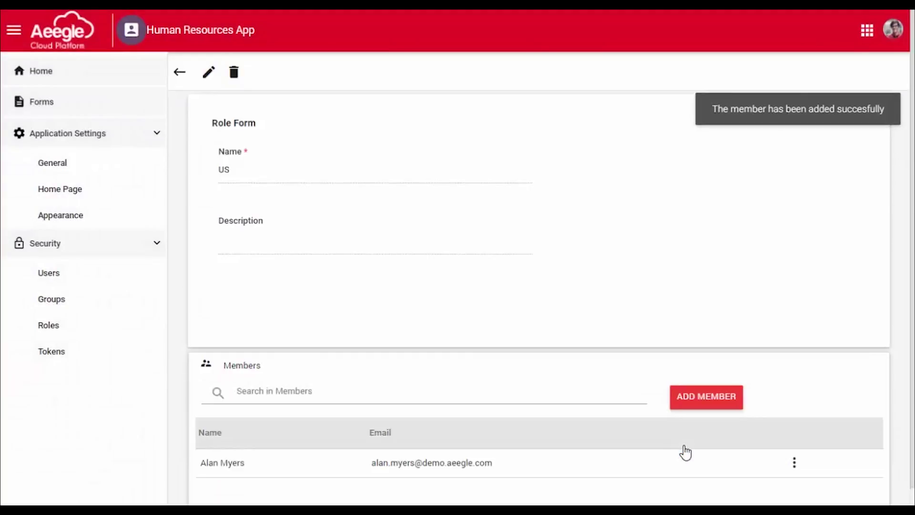
{"action": "scroll", "coordinate": [462, 351], "scroll_direction": "down", "scroll_amount": 3}
{"action": "scroll", "coordinate": [460, 354], "scroll_direction": "up", "scroll_amount": 3}
{"action": "left_click", "coordinate": [179, 73]}
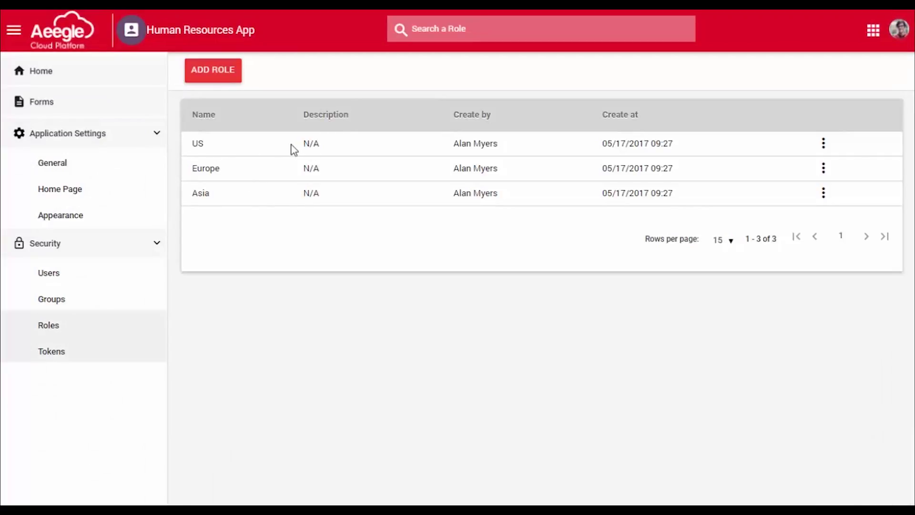
Step: Add the second user in the user list as a member of the Europe role and return to the role list
{"action": "left_click", "coordinate": [220, 168]}
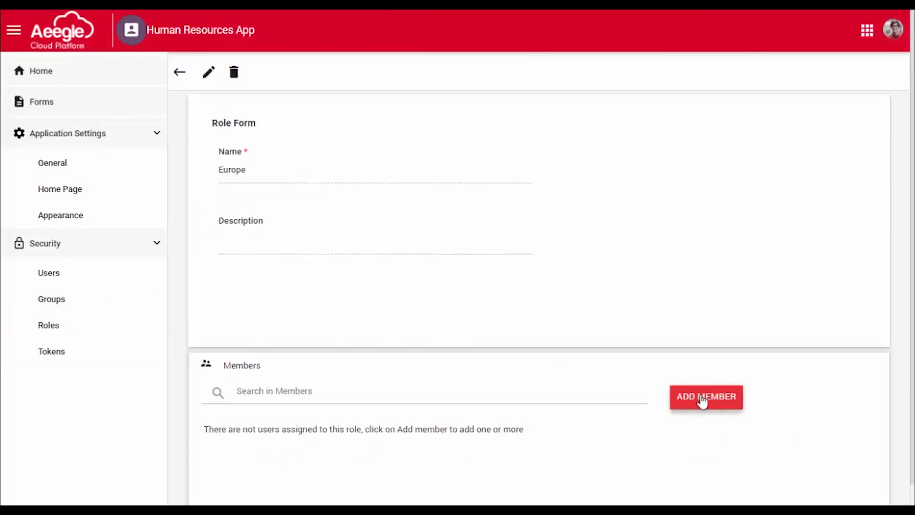
{"action": "left_click", "coordinate": [702, 399]}
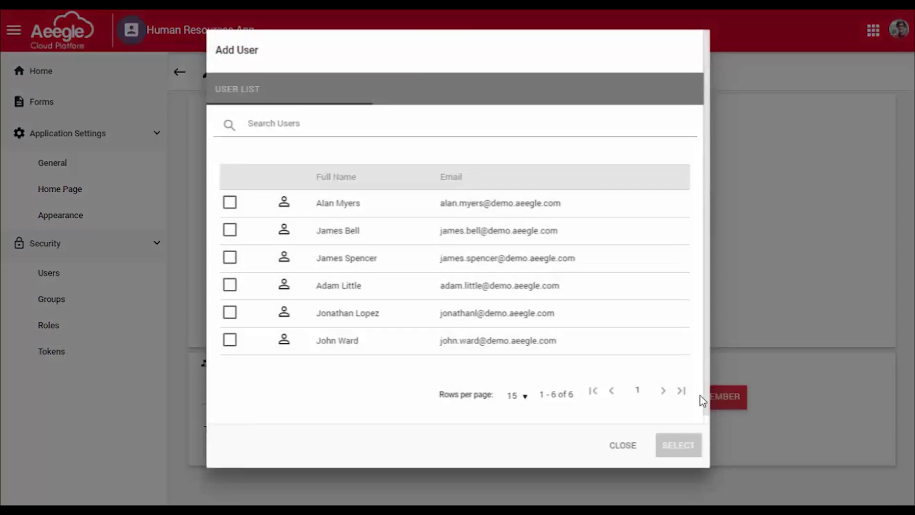
{"action": "left_click", "coordinate": [229, 230]}
{"action": "left_click", "coordinate": [669, 448]}
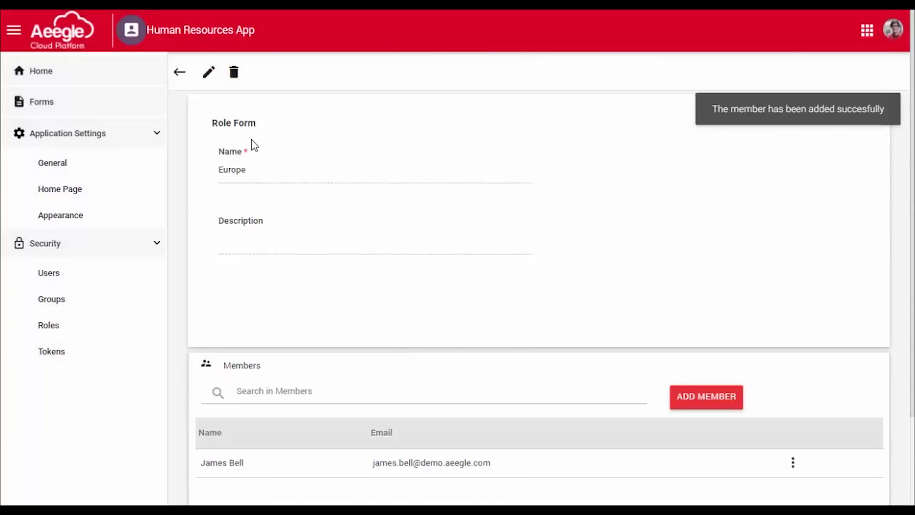
{"action": "left_click", "coordinate": [184, 75]}
Step: Add the third user in the user list as a member of the Asia role and return to the role list
{"action": "left_click", "coordinate": [225, 193]}
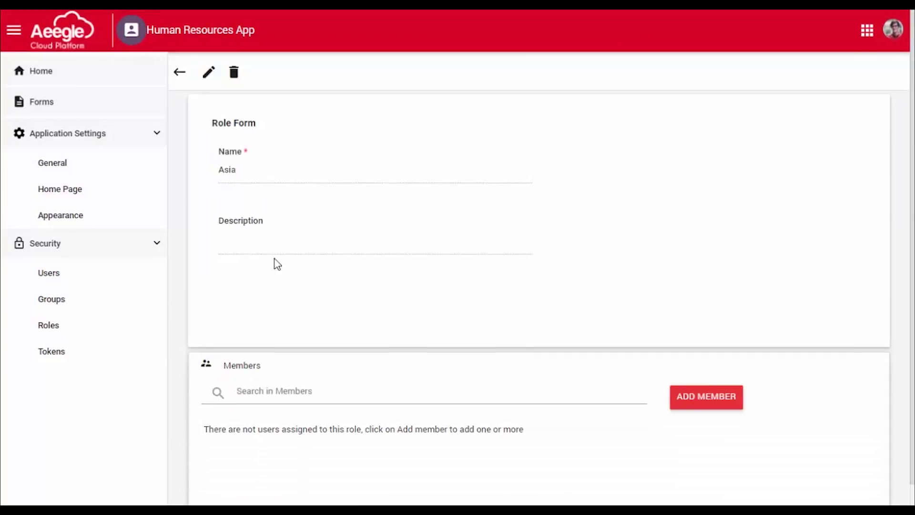
{"action": "left_click", "coordinate": [699, 406]}
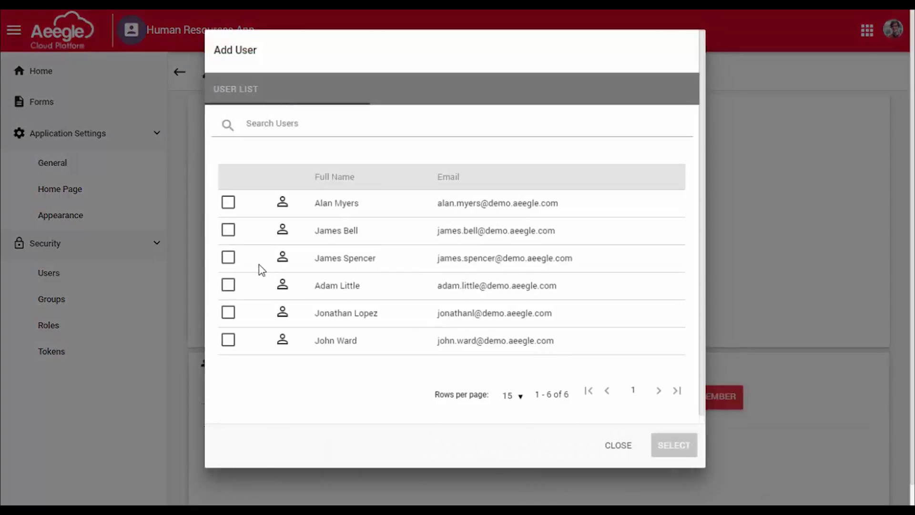
{"action": "left_click", "coordinate": [228, 257]}
{"action": "left_click", "coordinate": [686, 453]}
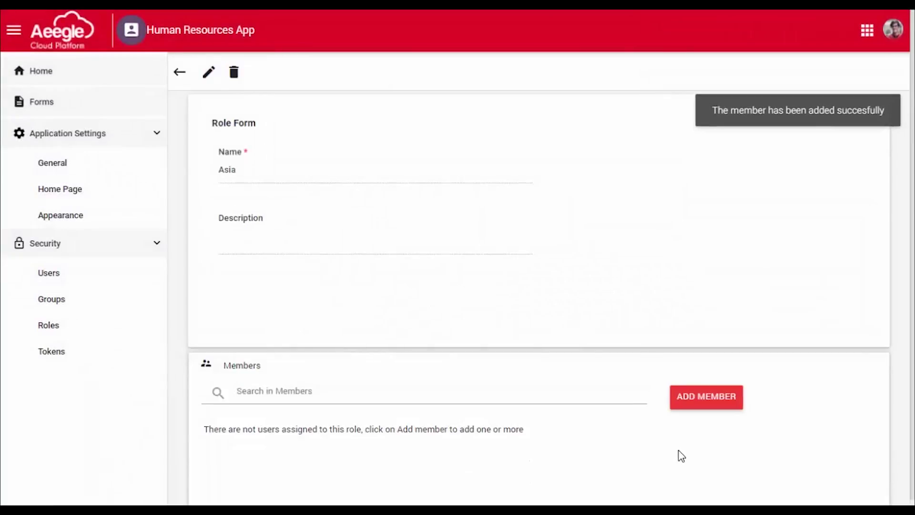
{"action": "left_click", "coordinate": [179, 74]}
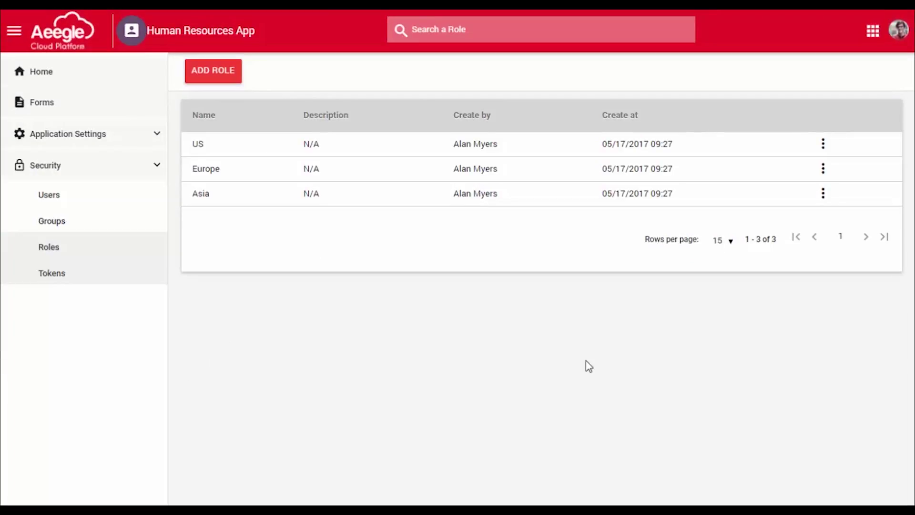
Step: Review the members of the Requestors group and the Approvers group
{"action": "left_click", "coordinate": [112, 225]}
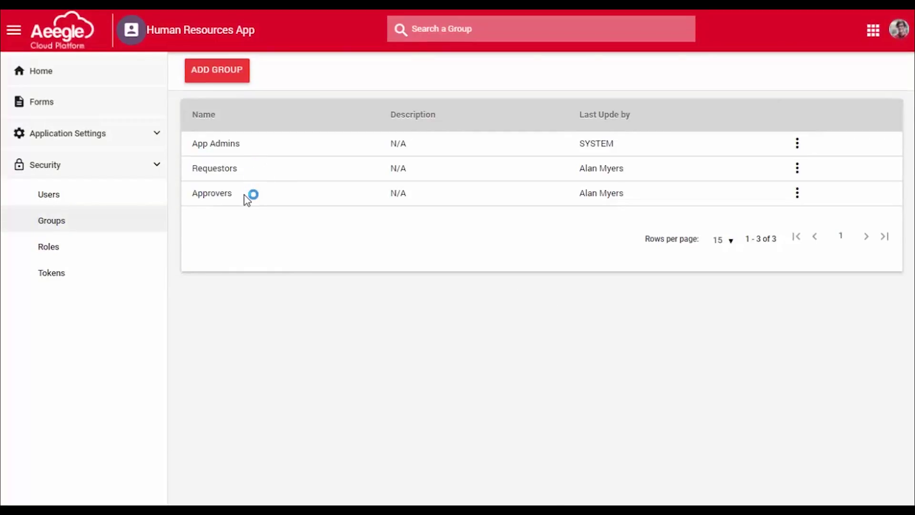
{"action": "left_click", "coordinate": [250, 176]}
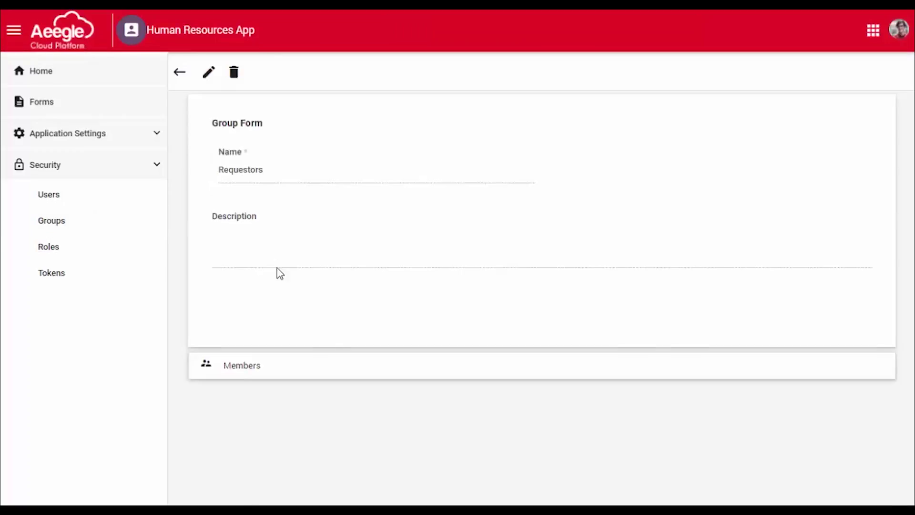
{"action": "scroll", "coordinate": [358, 416], "scroll_direction": "down", "scroll_amount": 4}
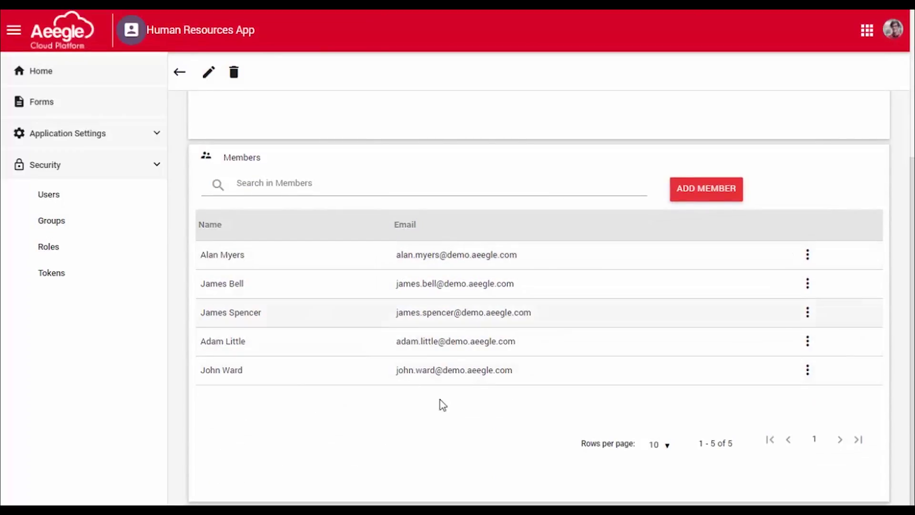
{"action": "scroll", "coordinate": [267, 368], "scroll_direction": "up", "scroll_amount": 3}
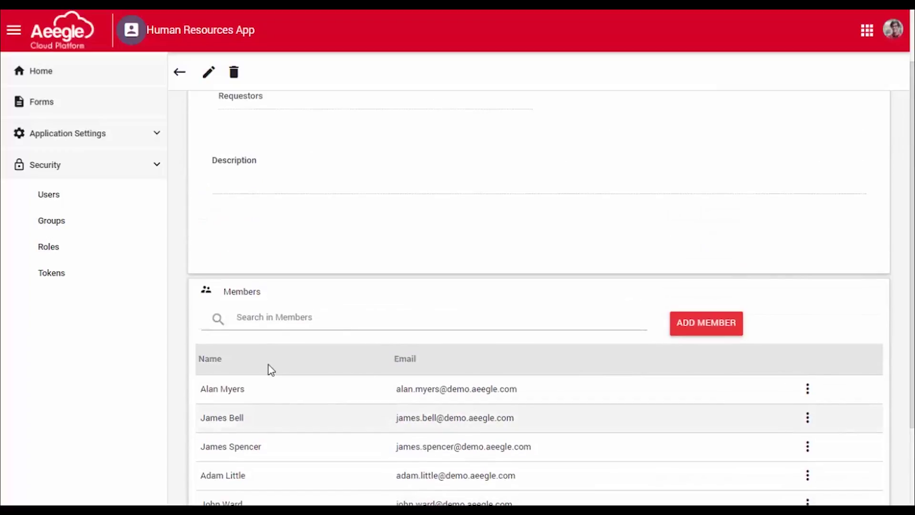
{"action": "scroll", "coordinate": [295, 419], "scroll_direction": "down", "scroll_amount": 3}
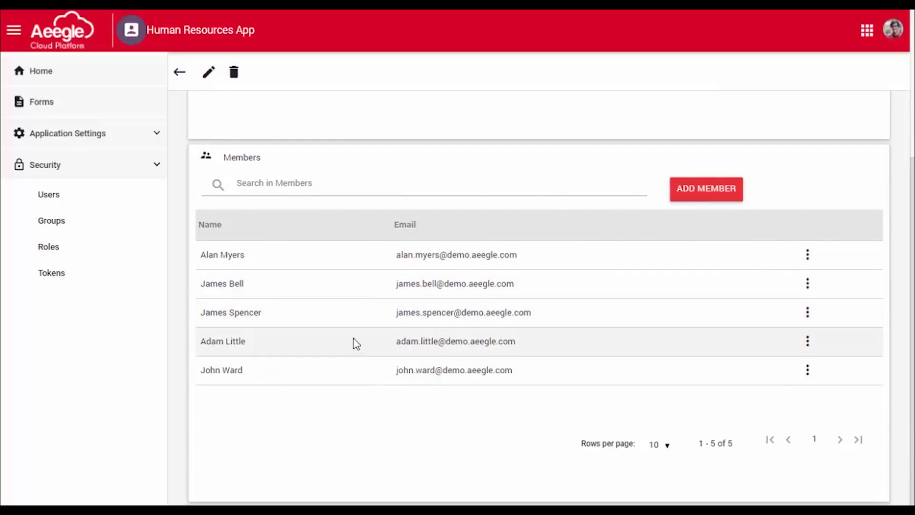
{"action": "scroll", "coordinate": [353, 337], "scroll_direction": "up", "scroll_amount": 5}
{"action": "left_click", "coordinate": [179, 72]}
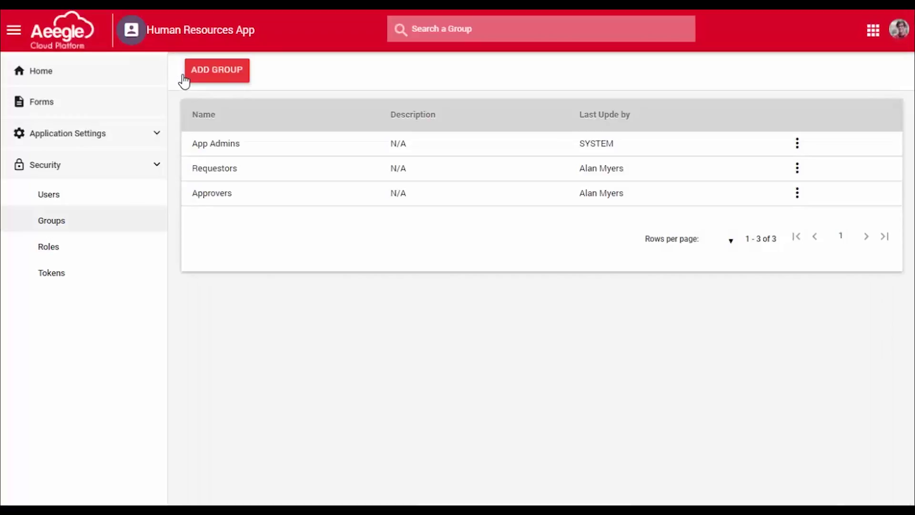
{"action": "left_click", "coordinate": [221, 196]}
{"action": "scroll", "coordinate": [310, 412], "scroll_direction": "down", "scroll_amount": 2}
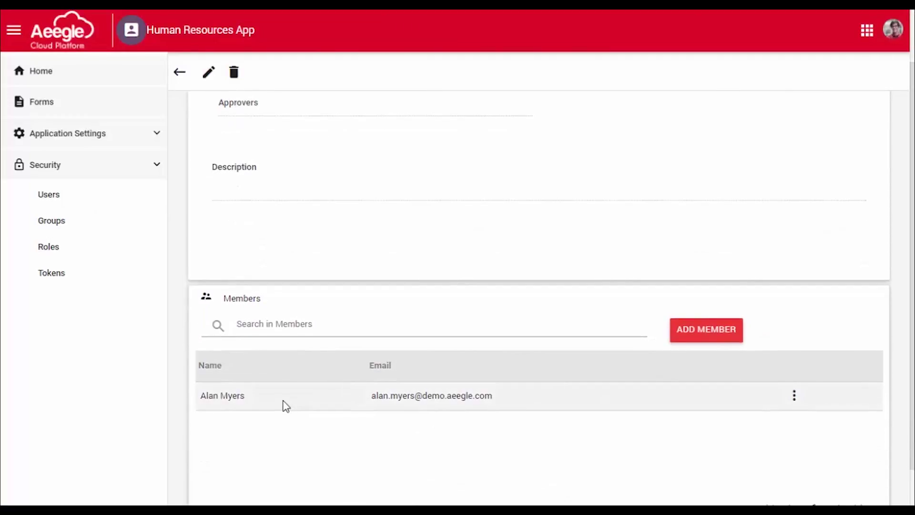
{"action": "left_click", "coordinate": [179, 73]}
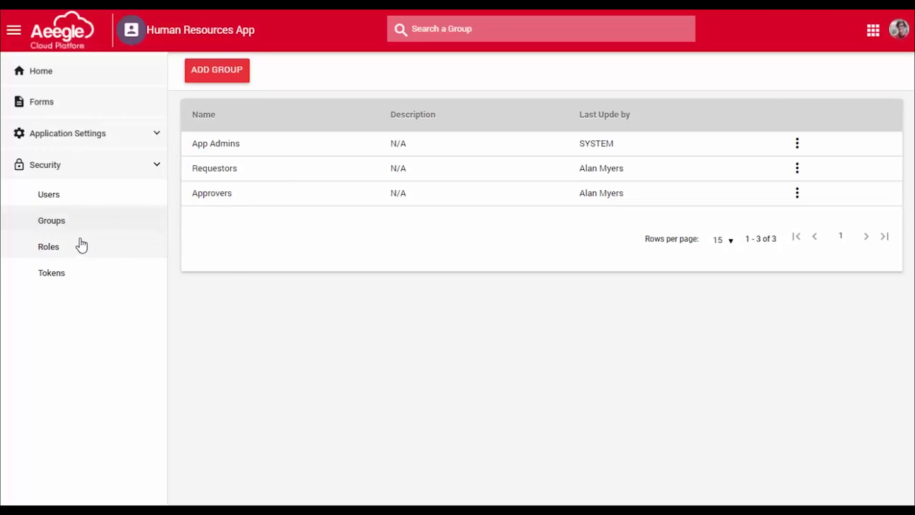
Step: Check which members are assigned to the US role
{"action": "left_click", "coordinate": [96, 256]}
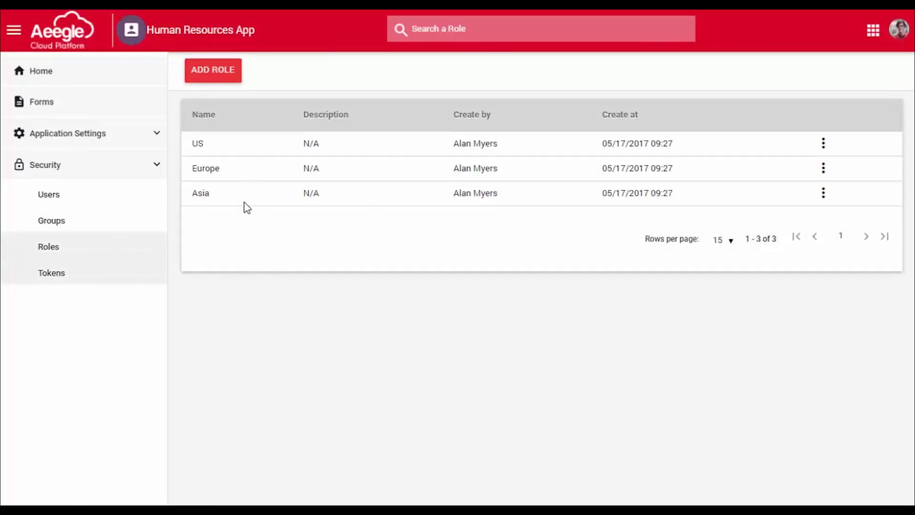
{"action": "left_click", "coordinate": [212, 144]}
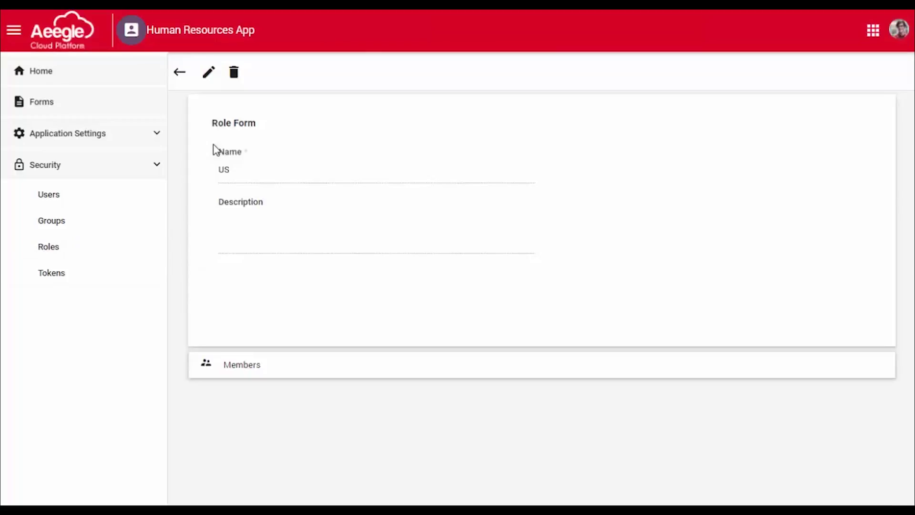
{"action": "scroll", "coordinate": [317, 392], "scroll_direction": "down", "scroll_amount": 2}
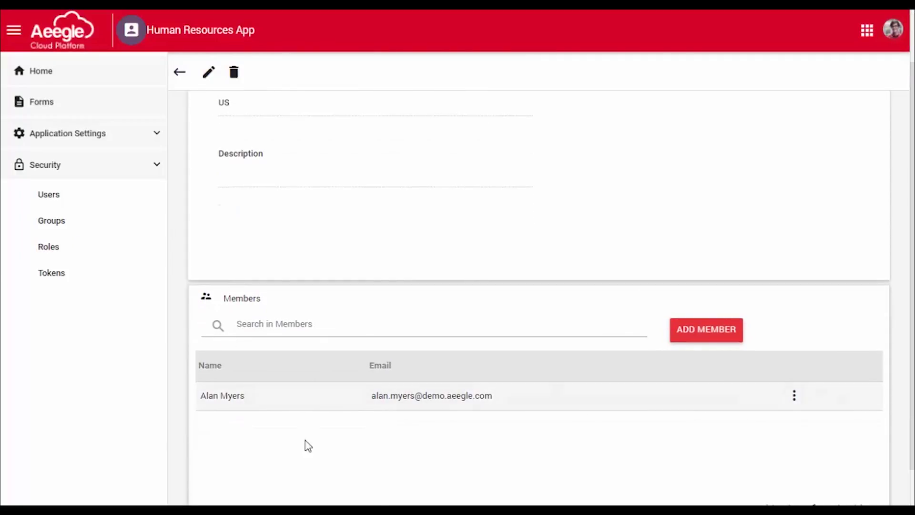
Step: Add the third user in the user list as a member of the US role
{"action": "left_click_drag", "start_coordinate": [372, 396], "coordinate": [485, 430]}
{"action": "left_click", "coordinate": [366, 424]}
{"action": "left_click", "coordinate": [715, 329]}
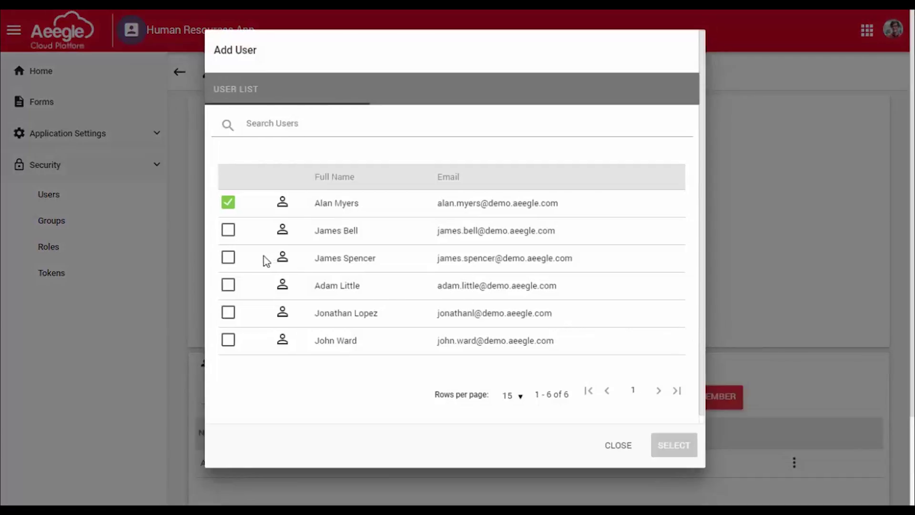
{"action": "left_click", "coordinate": [228, 258]}
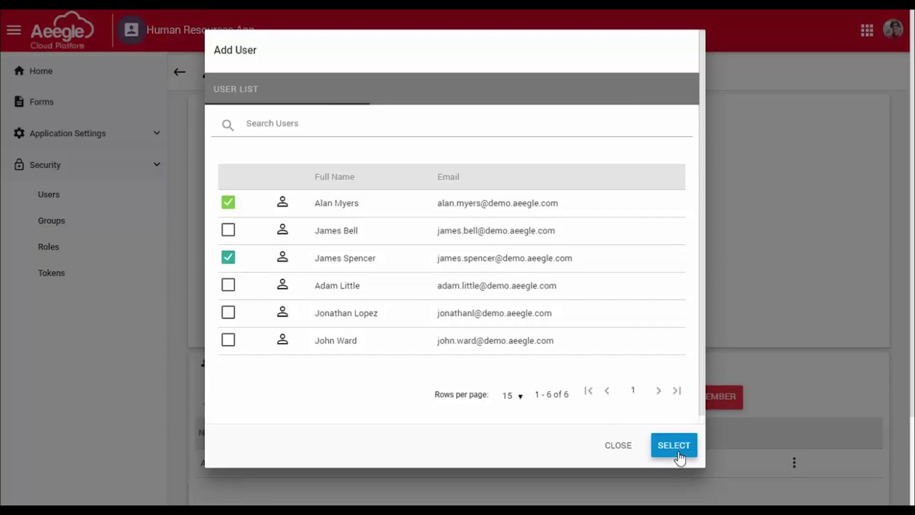
{"action": "left_click", "coordinate": [674, 446]}
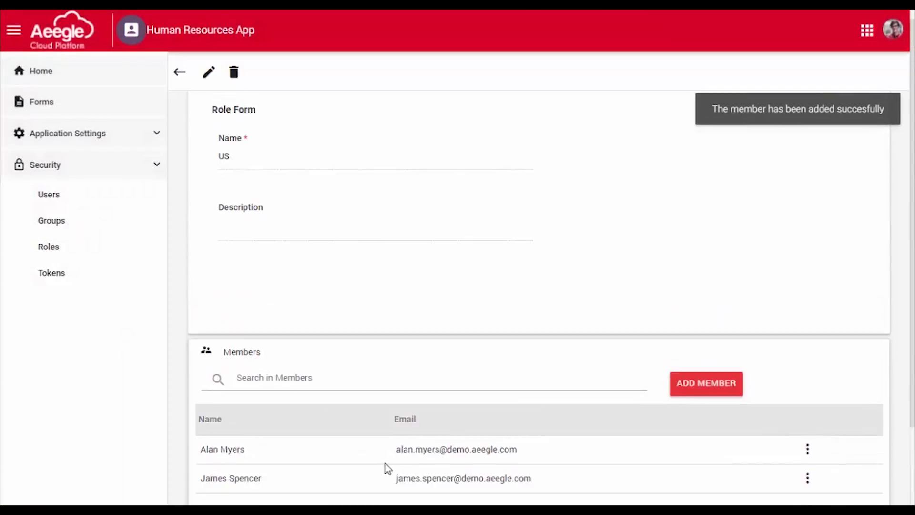
Step: Add the last user in the user list as a member of the US role
{"action": "scroll", "coordinate": [281, 362], "scroll_direction": "down", "scroll_amount": 3}
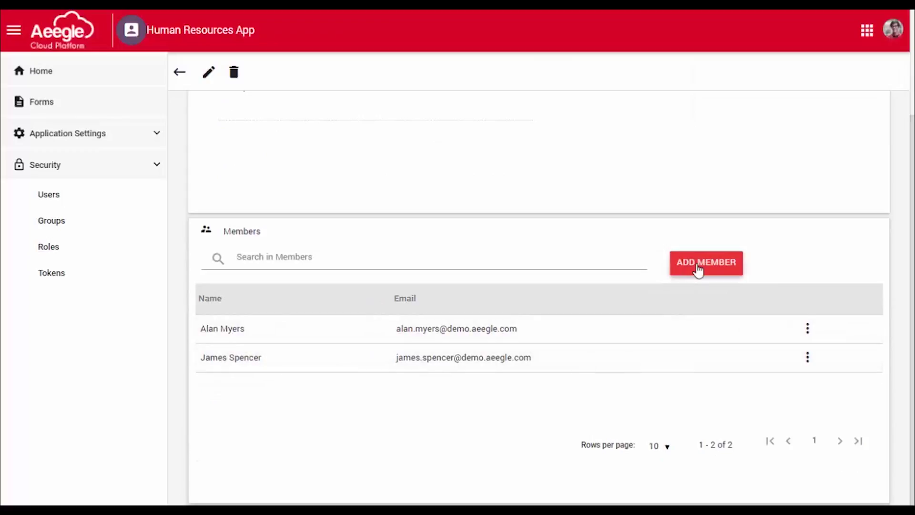
{"action": "left_click", "coordinate": [691, 274]}
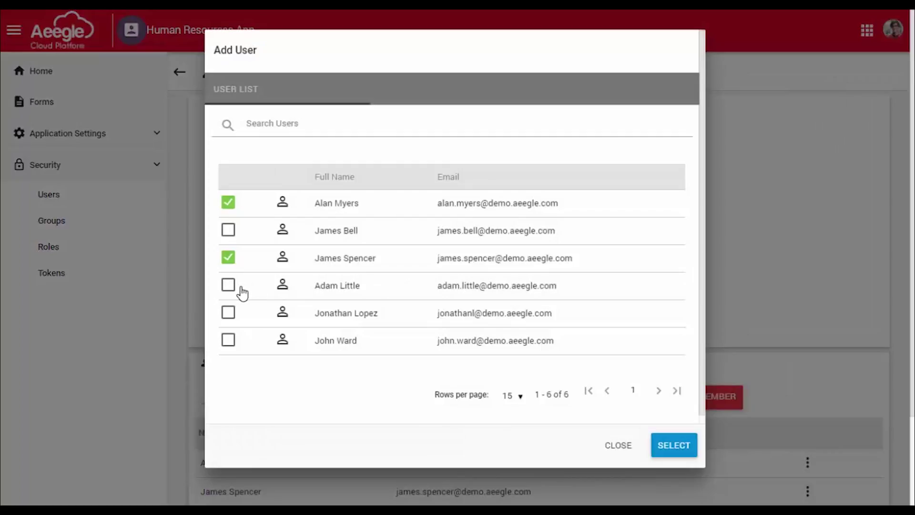
{"action": "left_click", "coordinate": [228, 339]}
{"action": "left_click", "coordinate": [667, 447]}
Step: Review the US role's name against its member list and return to the role list
{"action": "scroll", "coordinate": [429, 378], "scroll_direction": "down", "scroll_amount": 3}
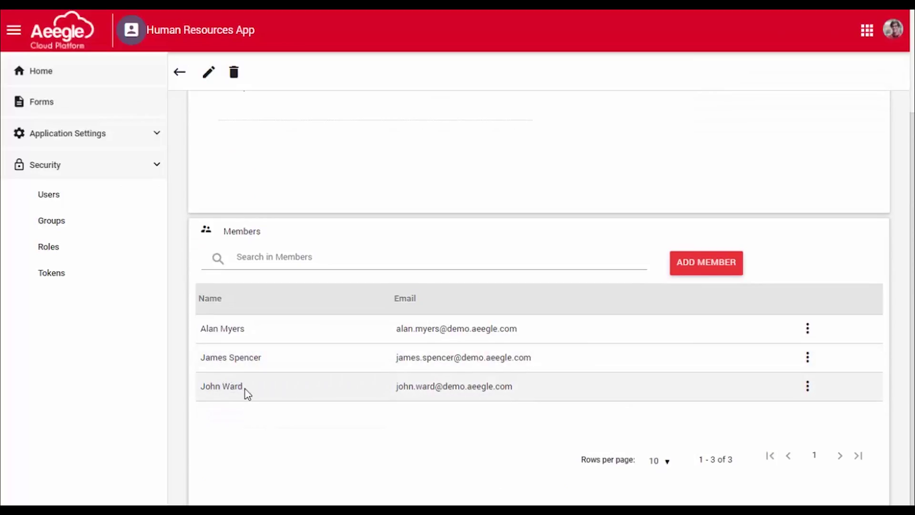
{"action": "scroll", "coordinate": [251, 397], "scroll_direction": "up", "scroll_amount": 3}
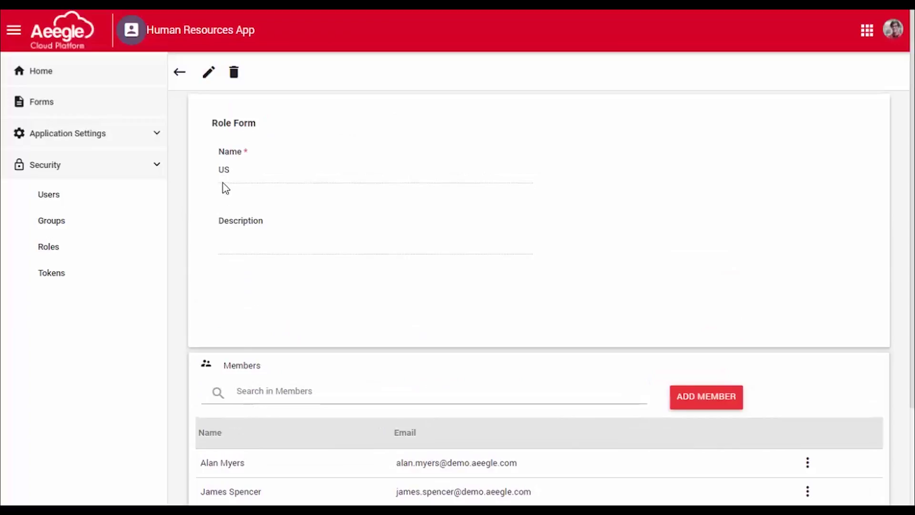
{"action": "left_click_drag", "start_coordinate": [230, 169], "coordinate": [226, 167]}
{"action": "left_click", "coordinate": [266, 400]}
{"action": "scroll", "coordinate": [249, 466], "scroll_direction": "down", "scroll_amount": 3}
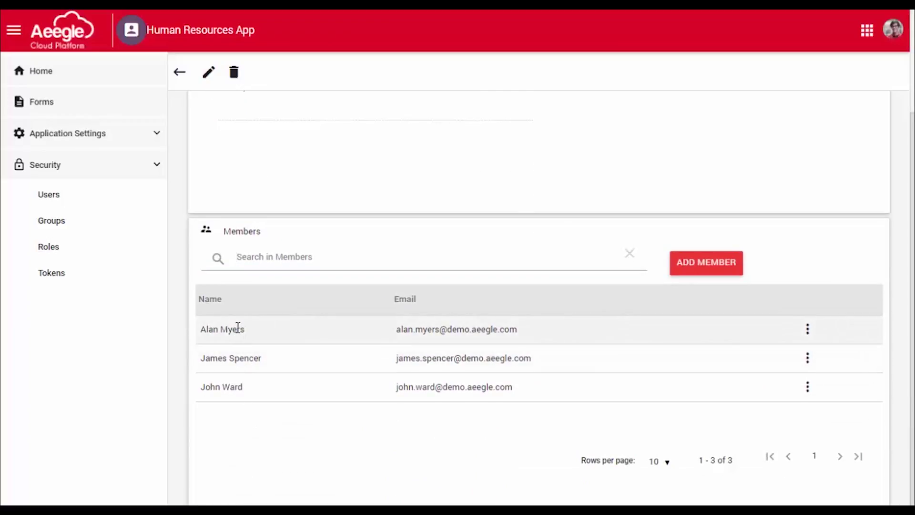
{"action": "left_click_drag", "start_coordinate": [244, 329], "coordinate": [210, 325]}
{"action": "scroll", "coordinate": [276, 348], "scroll_direction": "up", "scroll_amount": 3}
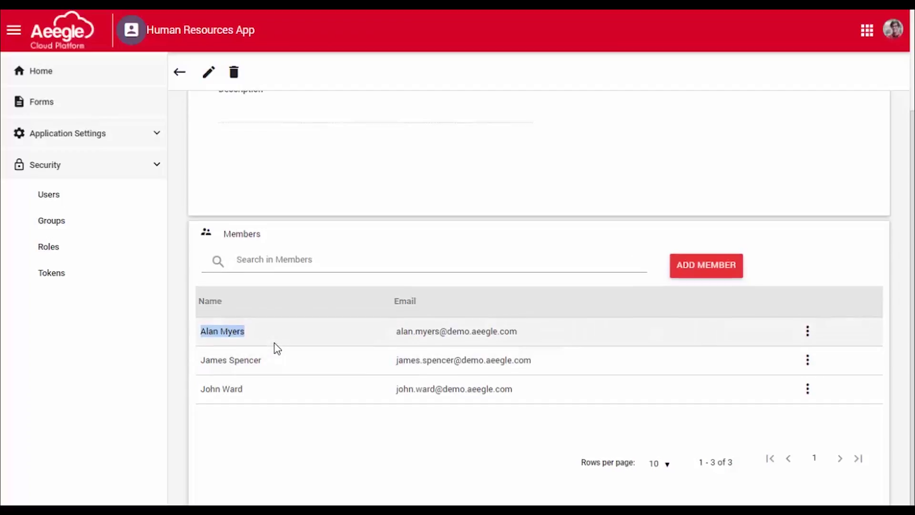
{"action": "left_click", "coordinate": [231, 167]}
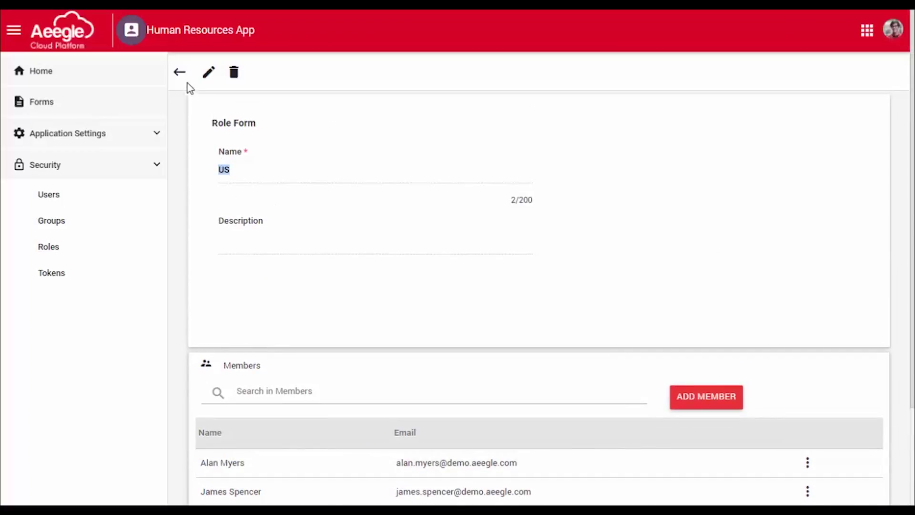
{"action": "left_click", "coordinate": [178, 73]}
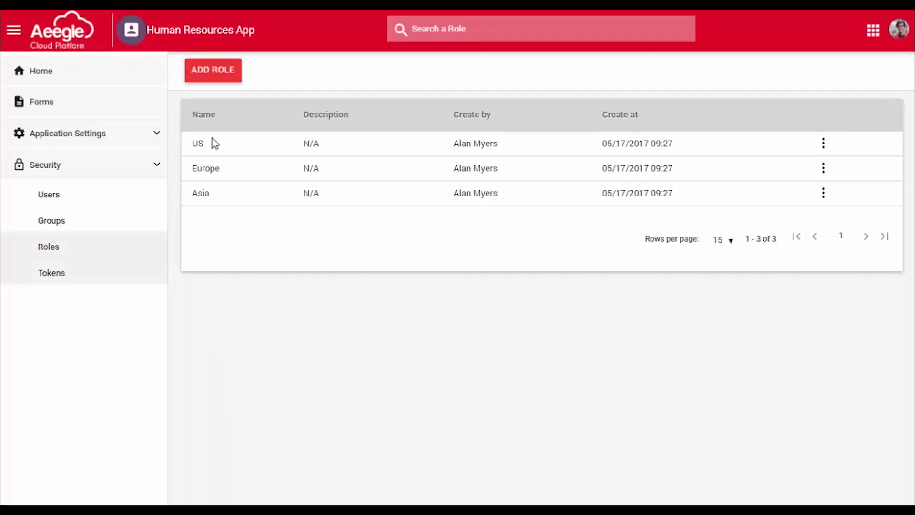
Step: Check which members are assigned to the Europe role and return to the role list
{"action": "left_click", "coordinate": [216, 171]}
{"action": "scroll", "coordinate": [342, 380], "scroll_direction": "down", "scroll_amount": 2}
{"action": "scroll", "coordinate": [314, 338], "scroll_direction": "up", "scroll_amount": 2}
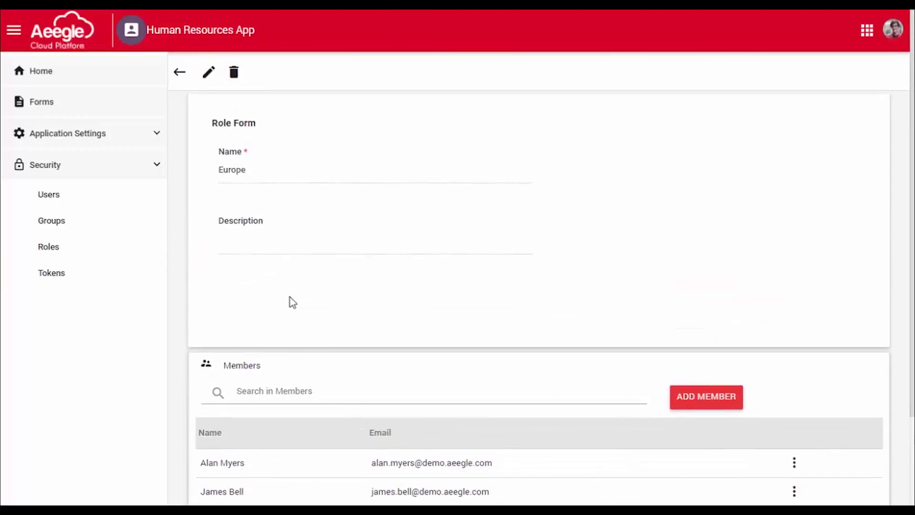
{"action": "left_click", "coordinate": [179, 73]}
Step: Delete the only member from the Asia role, confirm the deletion and return to the role list
{"action": "left_click", "coordinate": [218, 192]}
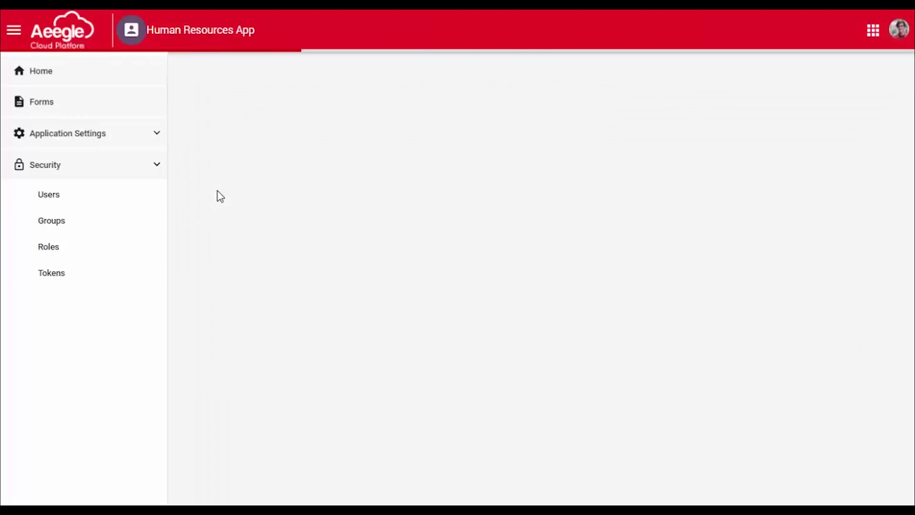
{"action": "scroll", "coordinate": [304, 358], "scroll_direction": "down", "scroll_amount": 2}
{"action": "scroll", "coordinate": [315, 387], "scroll_direction": "up", "scroll_amount": 2}
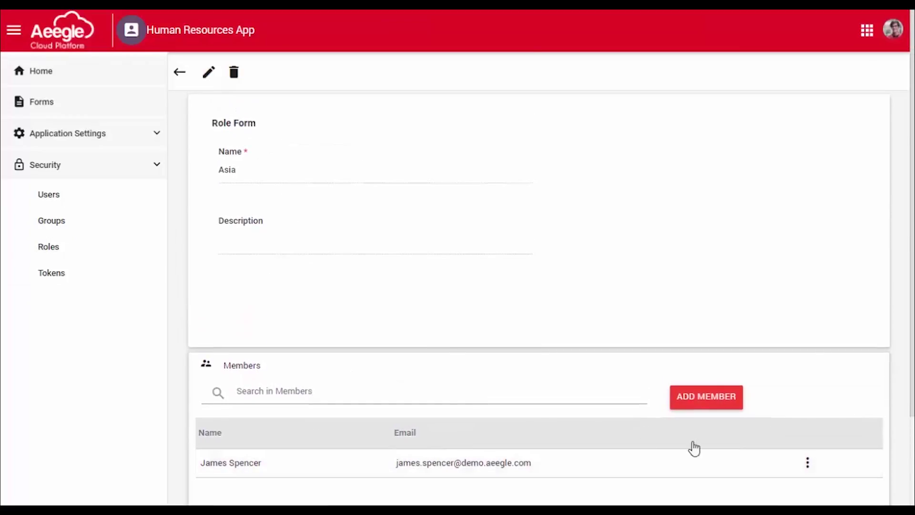
{"action": "scroll", "coordinate": [762, 424], "scroll_direction": "down", "scroll_amount": 2}
{"action": "left_click", "coordinate": [809, 396]}
{"action": "left_click", "coordinate": [719, 404]}
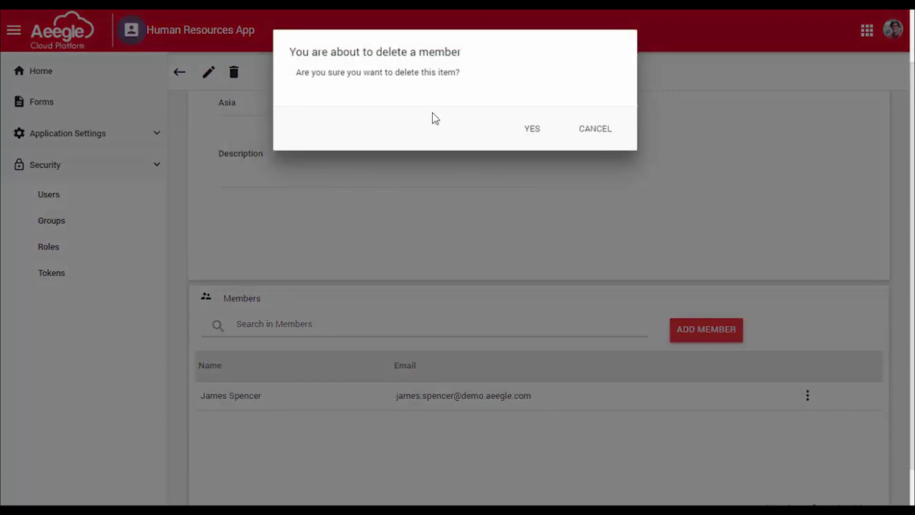
{"action": "left_click", "coordinate": [530, 129]}
{"action": "left_click", "coordinate": [180, 72]}
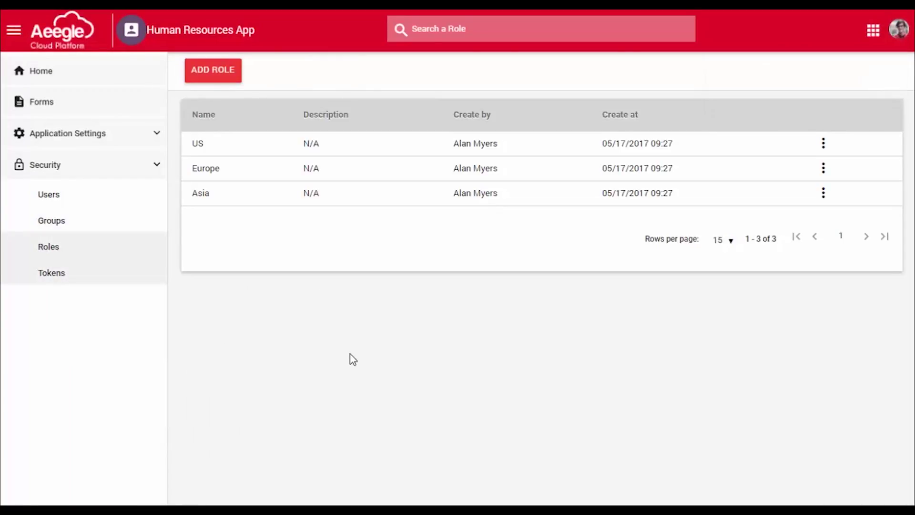
Step: Recheck the US role's member list, looking at its first member, and leave the role
{"action": "left_click", "coordinate": [212, 148]}
{"action": "scroll", "coordinate": [314, 360], "scroll_direction": "down", "scroll_amount": 3}
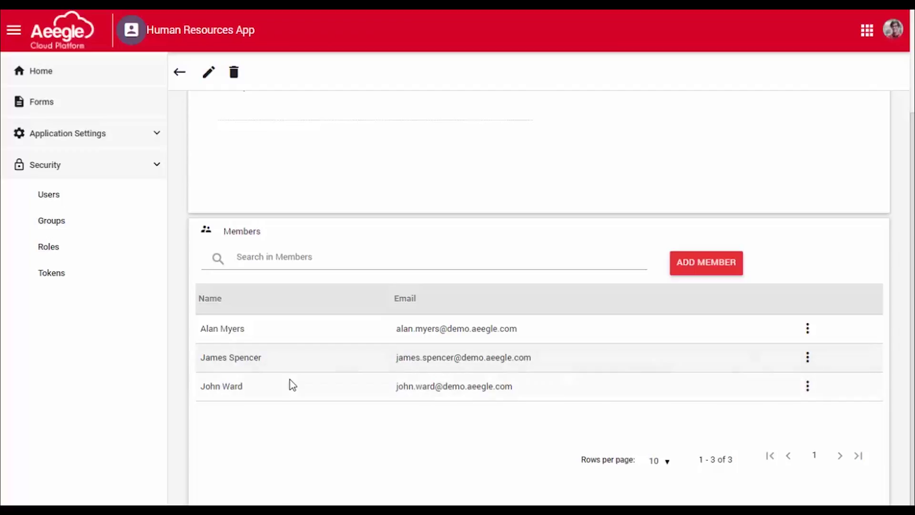
{"action": "left_click_drag", "start_coordinate": [204, 329], "coordinate": [242, 324]}
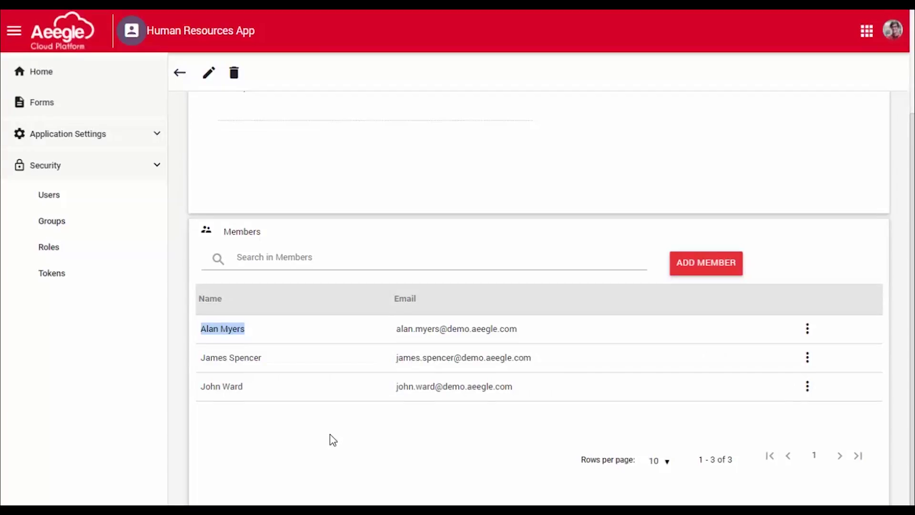
{"action": "scroll", "coordinate": [329, 395], "scroll_direction": "up", "scroll_amount": 3}
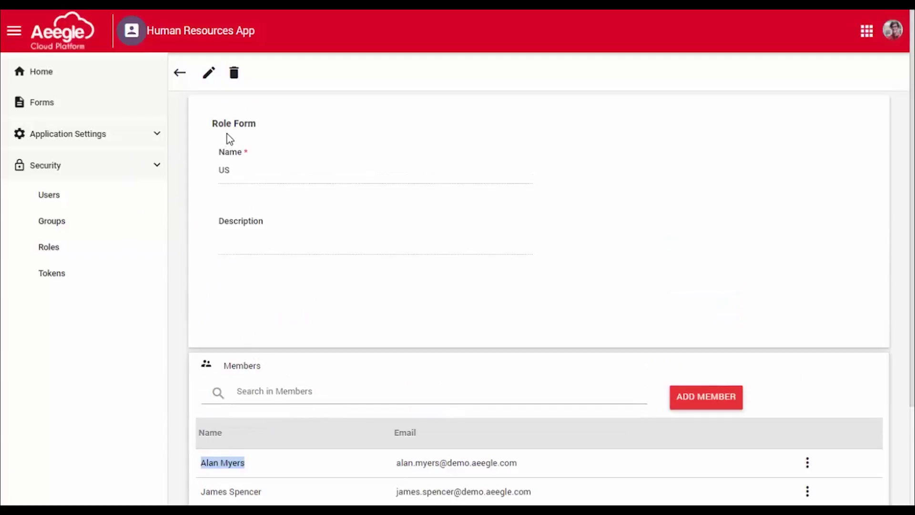
{"action": "left_click", "coordinate": [179, 74]}
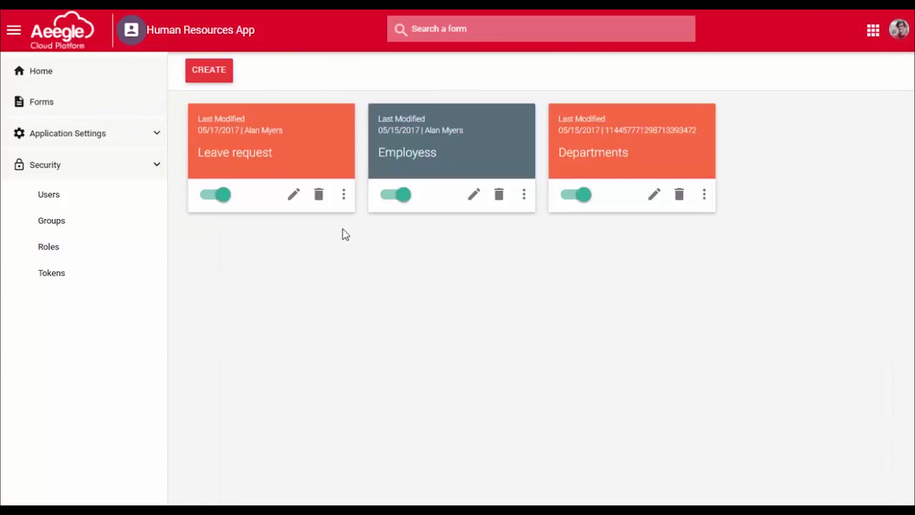
Step: Open the Leave request form's workflow and display the Requestors role's form and actions in the New stage
{"action": "left_click", "coordinate": [344, 196]}
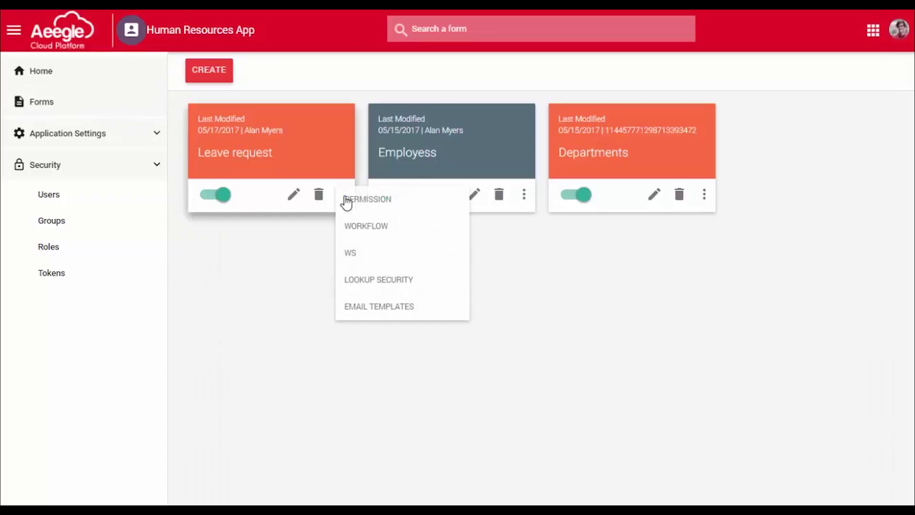
{"action": "left_click", "coordinate": [409, 228]}
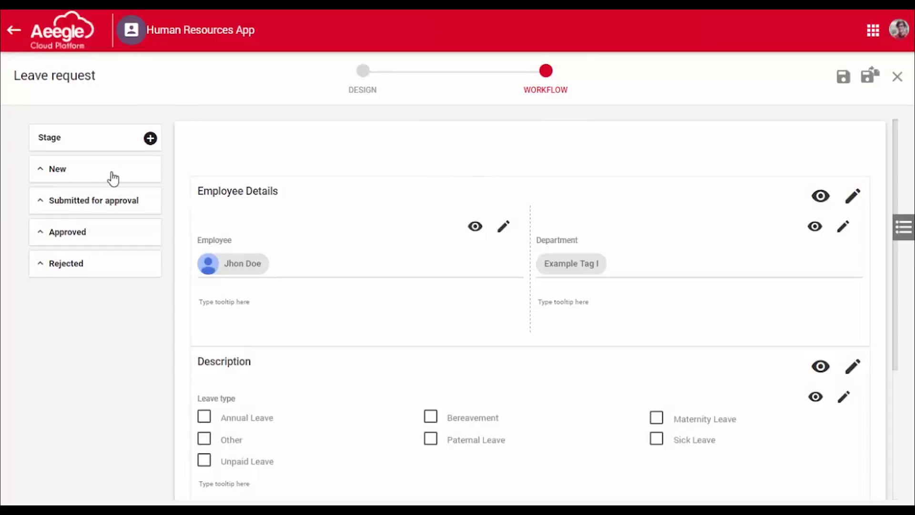
{"action": "left_click", "coordinate": [130, 171]}
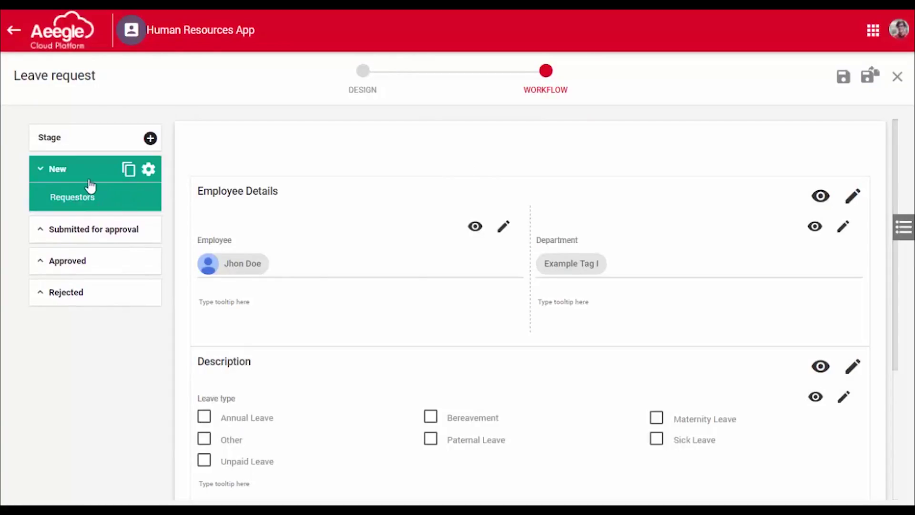
{"action": "left_click", "coordinate": [115, 203]}
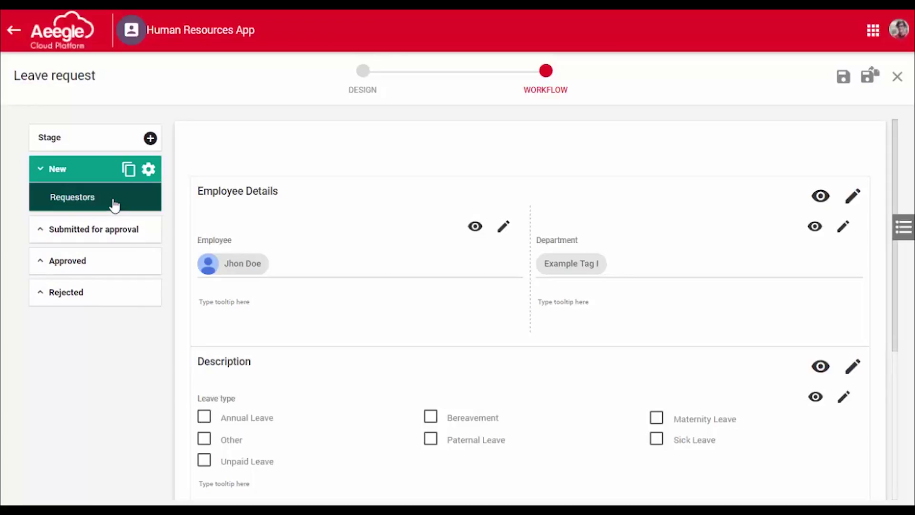
{"action": "scroll", "coordinate": [370, 327], "scroll_direction": "down", "scroll_amount": 3}
{"action": "scroll", "coordinate": [370, 324], "scroll_direction": "down", "scroll_amount": 2}
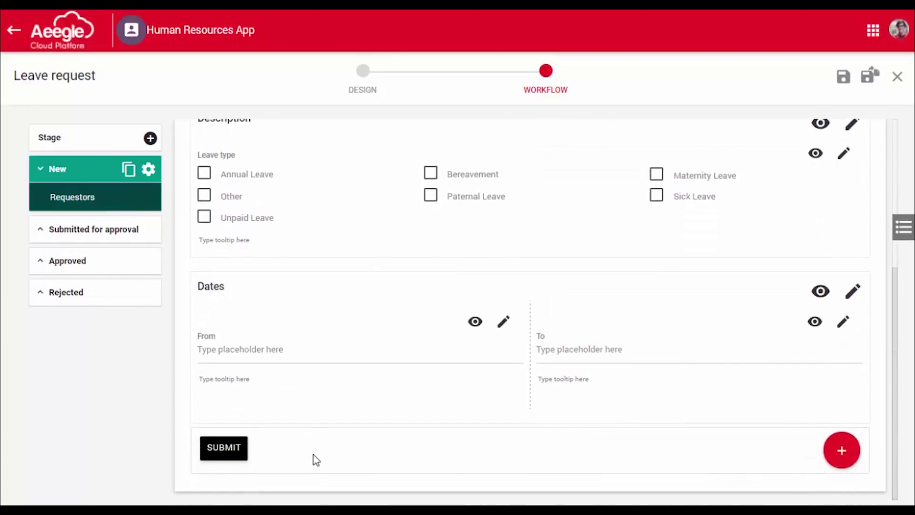
Step: Edit the Requestors' Submit button in the New stage, setting Filter based on to By Role, and save it
{"action": "left_click", "coordinate": [229, 461]}
{"action": "left_click", "coordinate": [236, 456]}
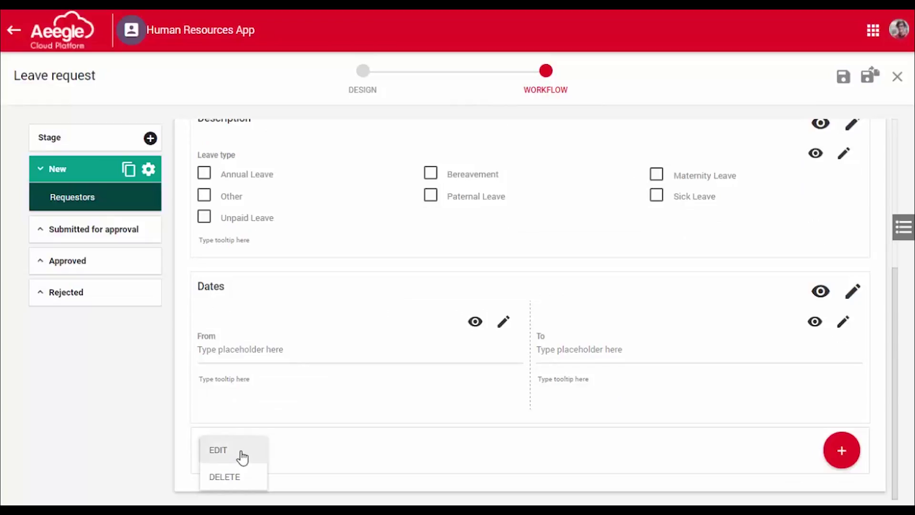
{"action": "left_click", "coordinate": [286, 462]}
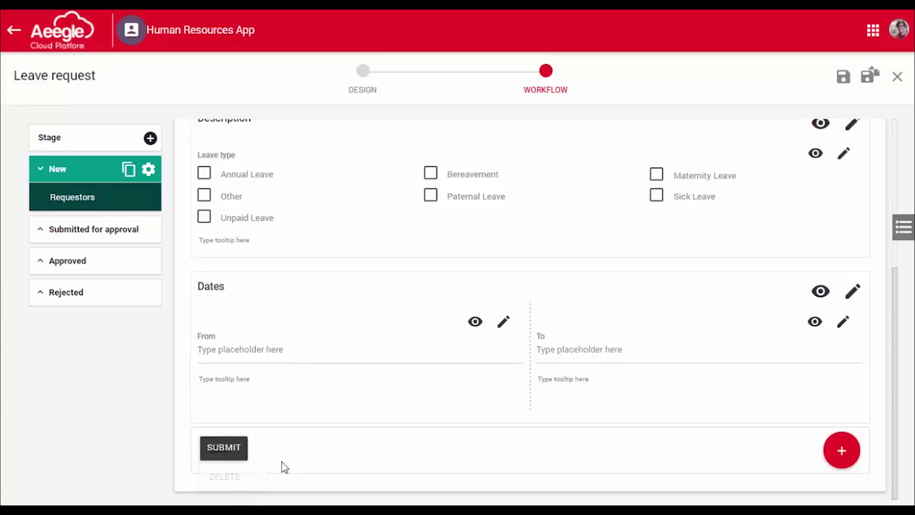
{"action": "left_click", "coordinate": [236, 457]}
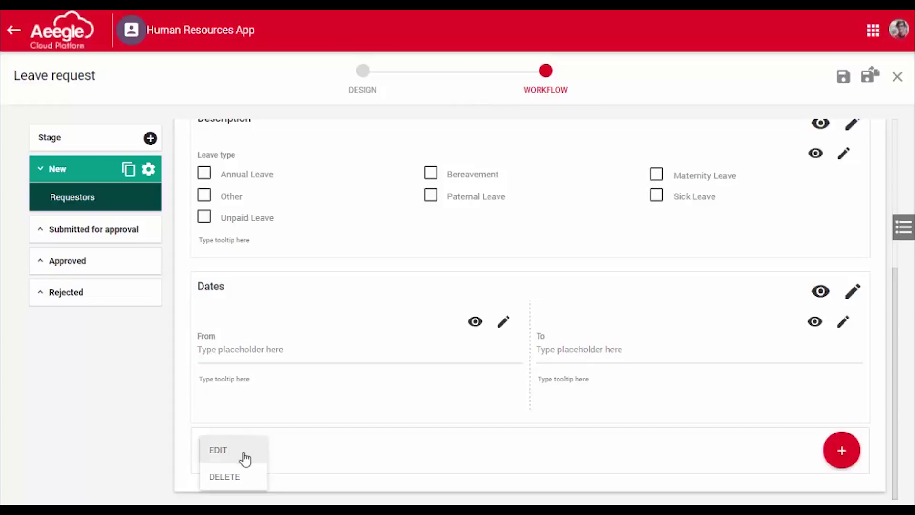
{"action": "left_click", "coordinate": [239, 458]}
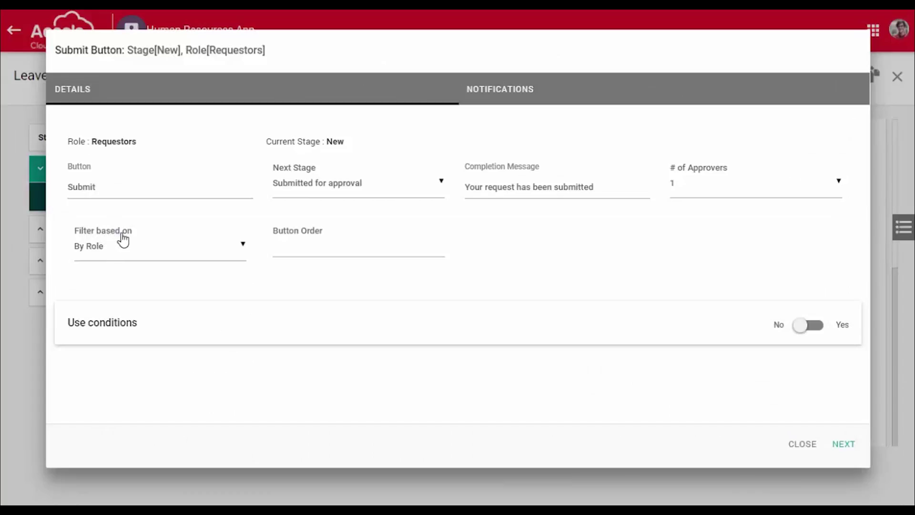
{"action": "left_click", "coordinate": [181, 253]}
{"action": "left_click", "coordinate": [152, 302]}
{"action": "left_click", "coordinate": [843, 444]}
{"action": "left_click", "coordinate": [844, 445]}
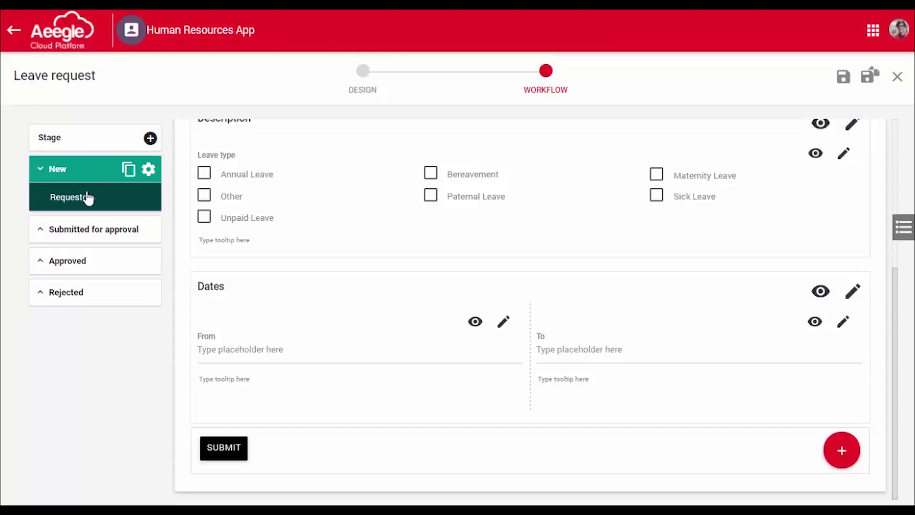
Step: Check the Submit button's filter setting again and close its details without changes
{"action": "left_click", "coordinate": [223, 450]}
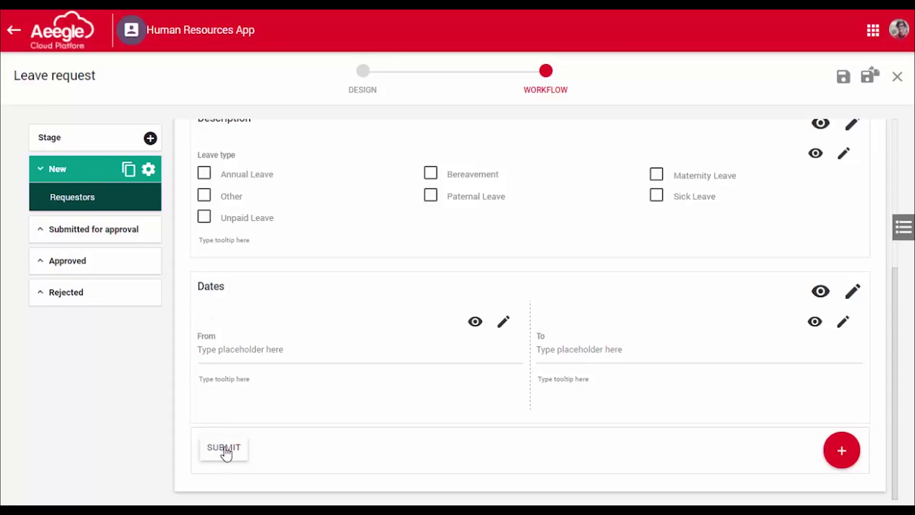
{"action": "left_click", "coordinate": [231, 452]}
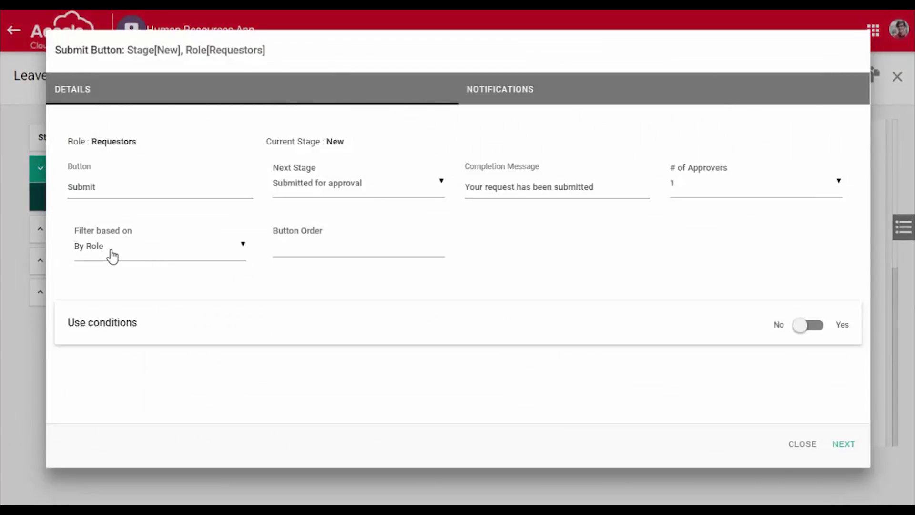
{"action": "left_click", "coordinate": [795, 449]}
Step: Edit the Approvers' Approve button in the Submitted for approval stage, setting Filter based on to By Role, and save it
{"action": "left_click", "coordinate": [112, 233]}
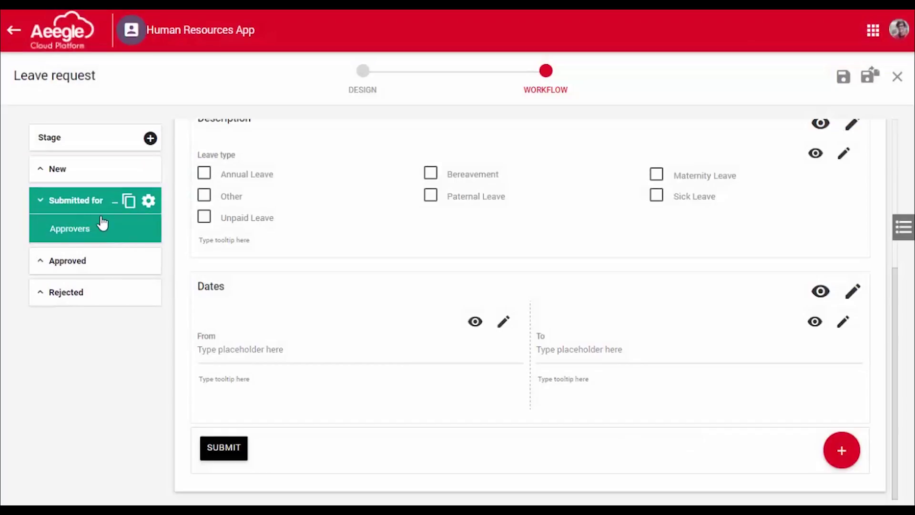
{"action": "left_click", "coordinate": [104, 232]}
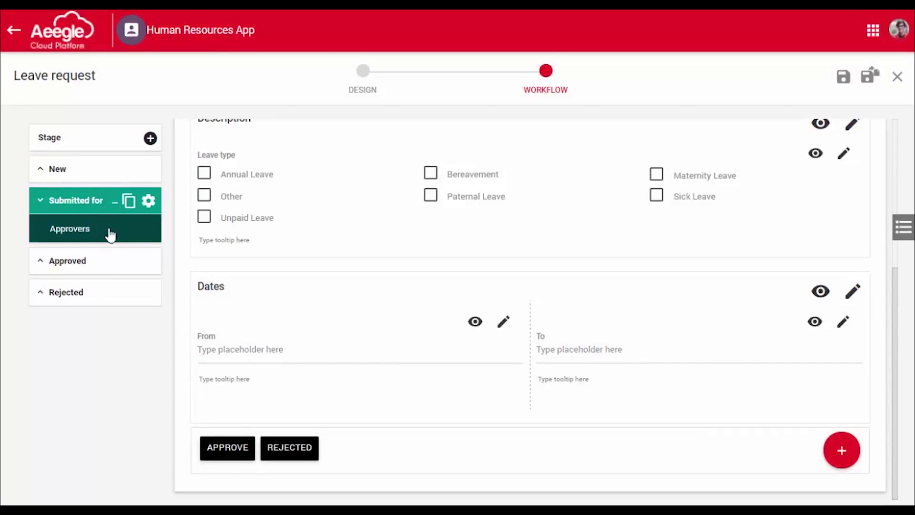
{"action": "left_click", "coordinate": [233, 453]}
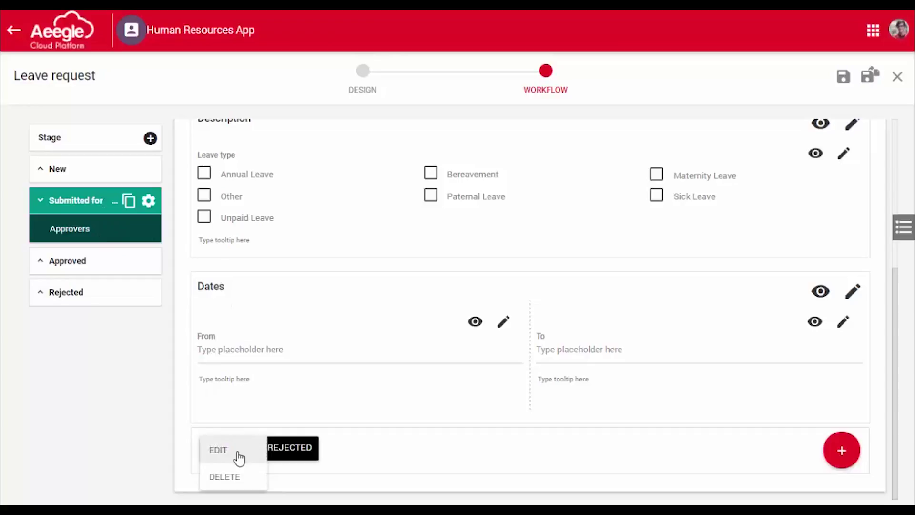
{"action": "left_click", "coordinate": [238, 451]}
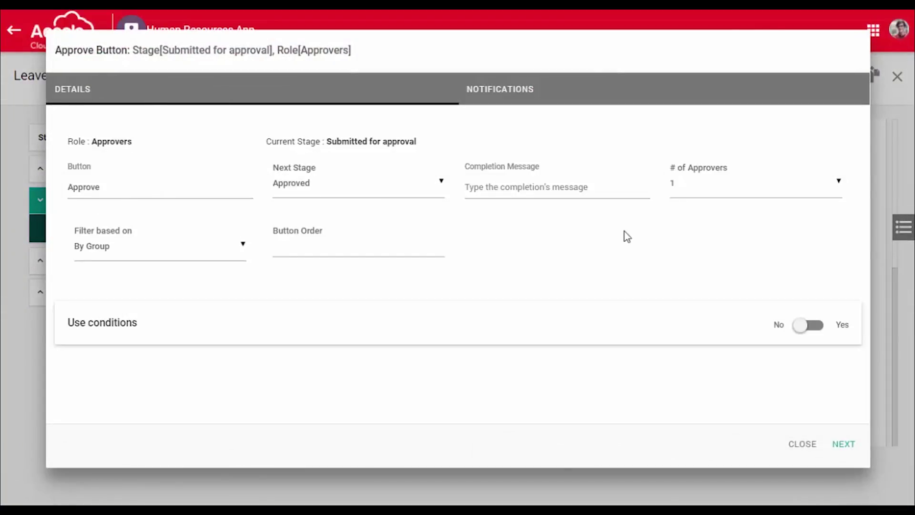
{"action": "left_click", "coordinate": [232, 245]}
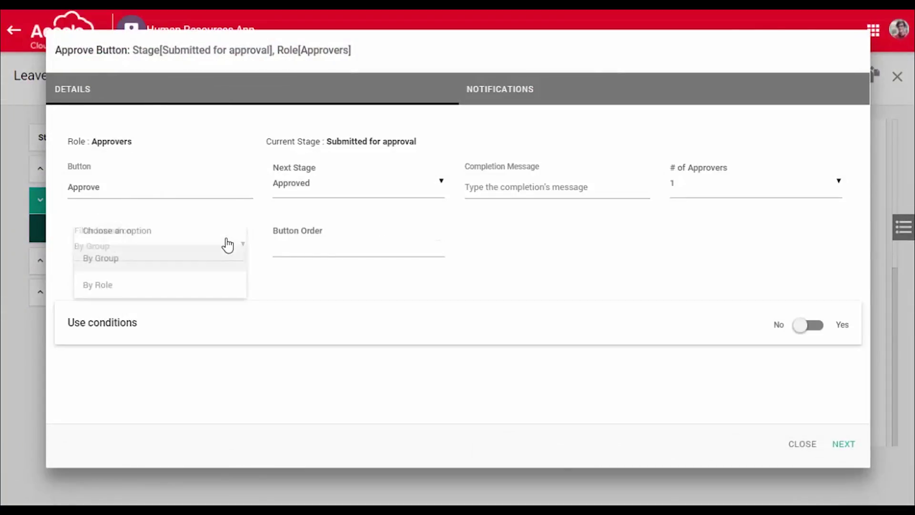
{"action": "left_click", "coordinate": [165, 295]}
{"action": "left_click", "coordinate": [838, 444]}
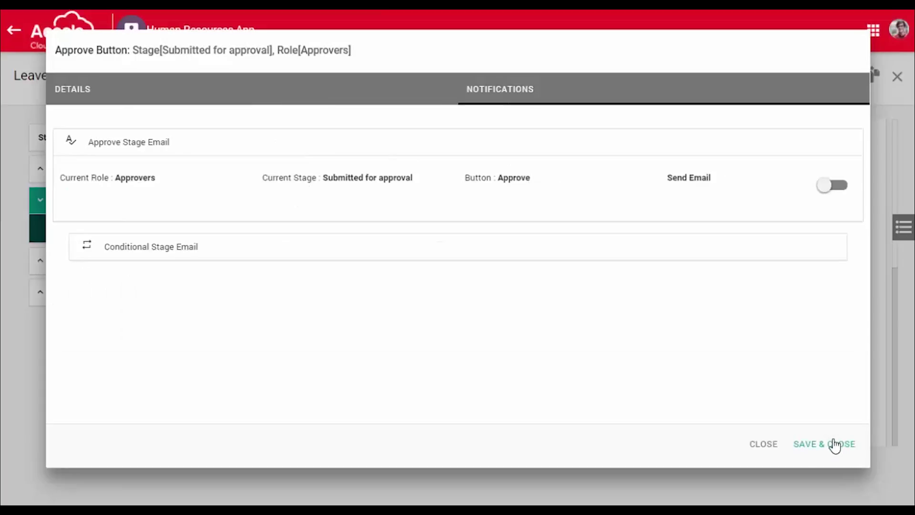
{"action": "left_click", "coordinate": [838, 444]}
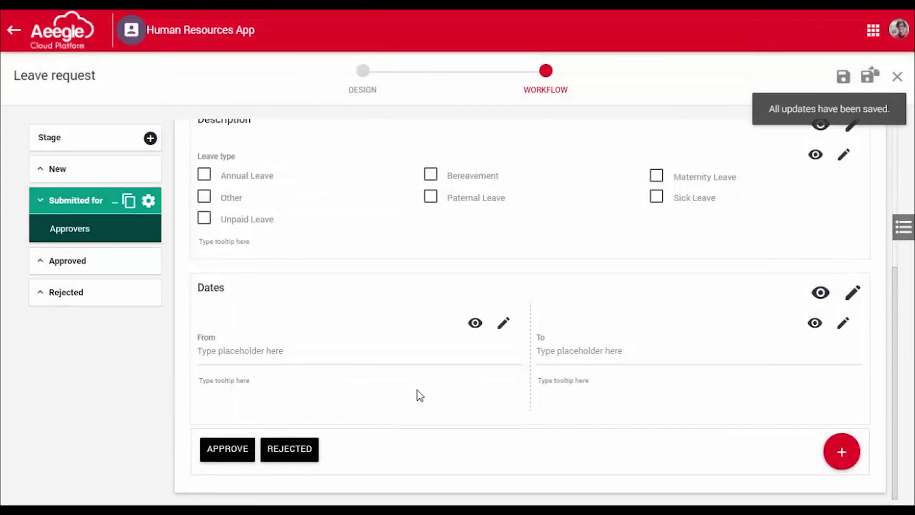
{"action": "scroll", "coordinate": [419, 394], "scroll_direction": "up", "scroll_amount": 5}
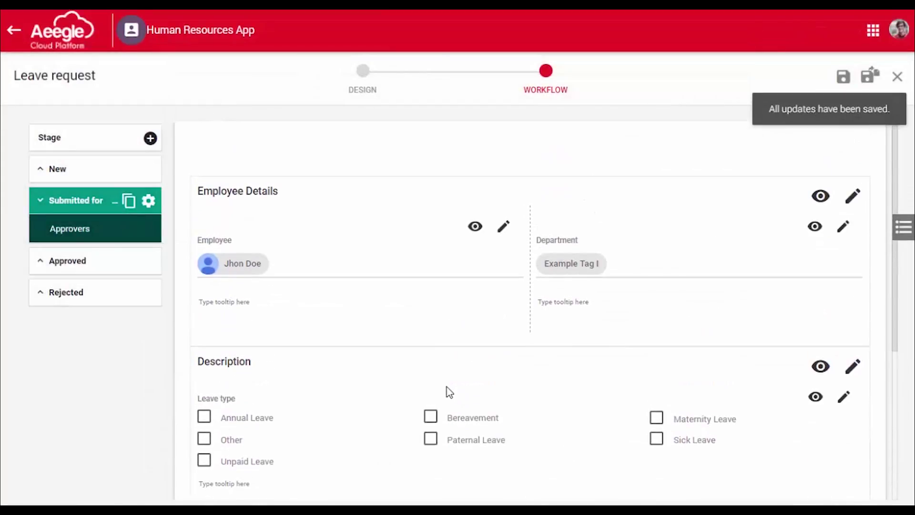
{"action": "scroll", "coordinate": [453, 386], "scroll_direction": "down", "scroll_amount": 3}
{"action": "scroll", "coordinate": [455, 384], "scroll_direction": "down", "scroll_amount": 2}
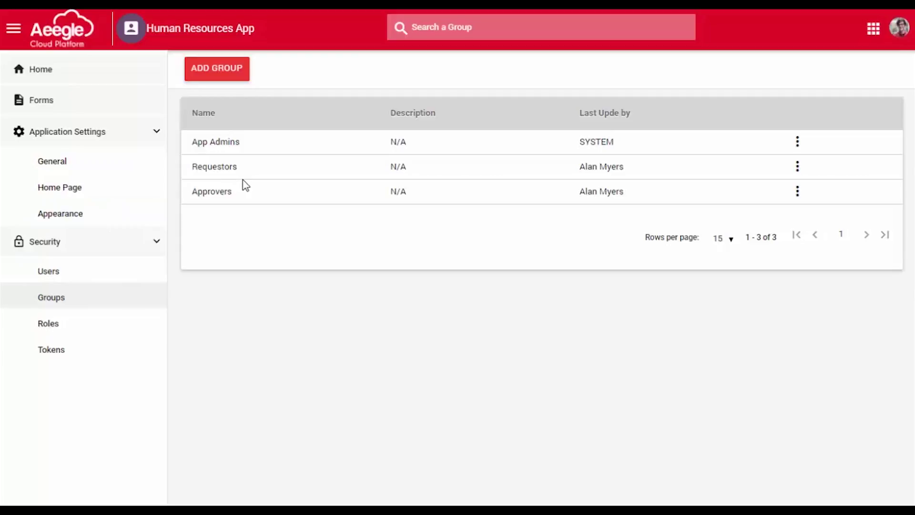
Step: Review the member lists of the Requestors and Approvers groups, returning to the group list after each
{"action": "left_click", "coordinate": [267, 170]}
{"action": "scroll", "coordinate": [370, 474], "scroll_direction": "down", "scroll_amount": 4}
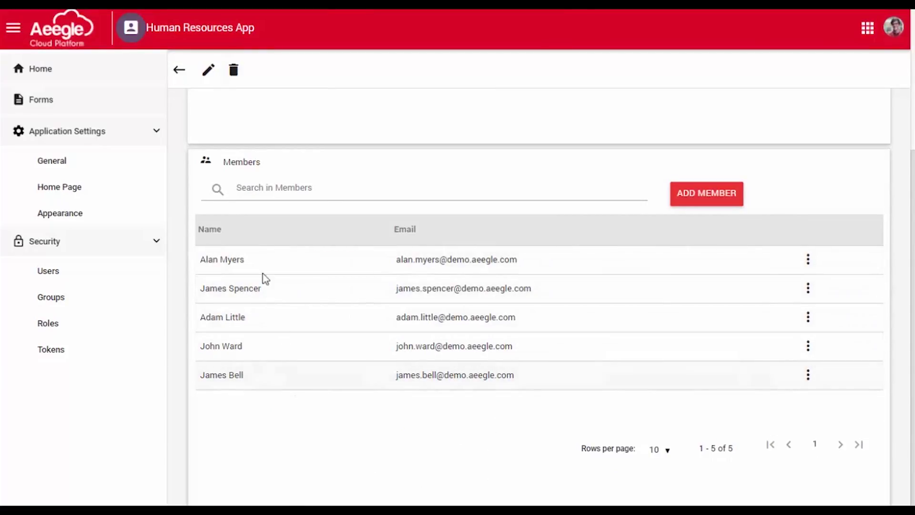
{"action": "left_click", "coordinate": [177, 69]}
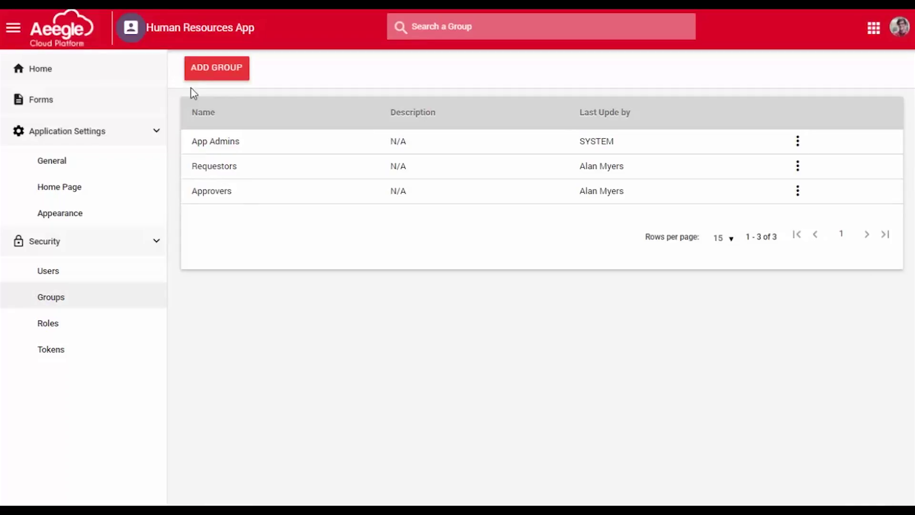
{"action": "left_click", "coordinate": [238, 196]}
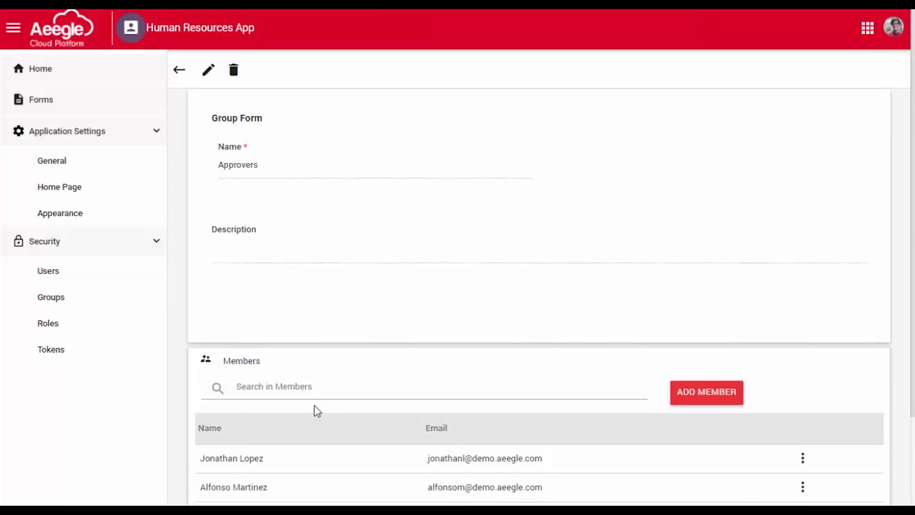
{"action": "scroll", "coordinate": [305, 406], "scroll_direction": "down", "scroll_amount": 3}
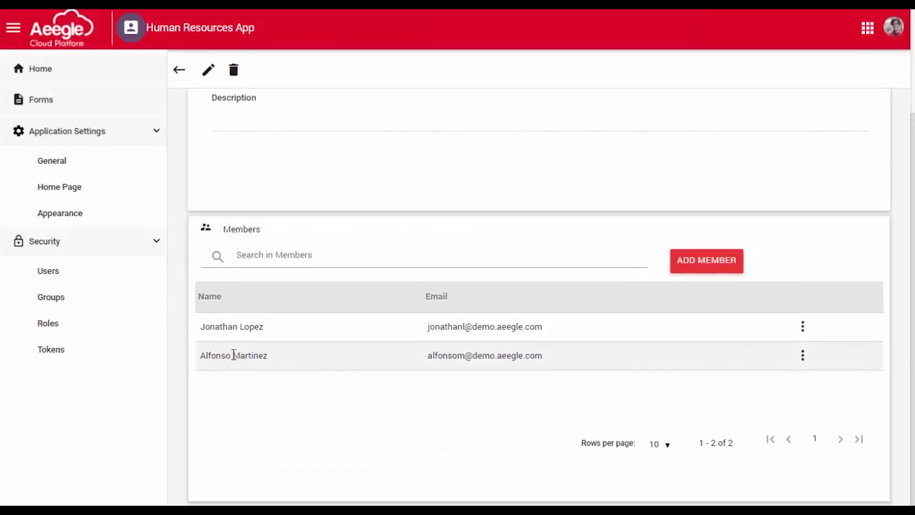
{"action": "scroll", "coordinate": [228, 228], "scroll_direction": "up", "scroll_amount": 3}
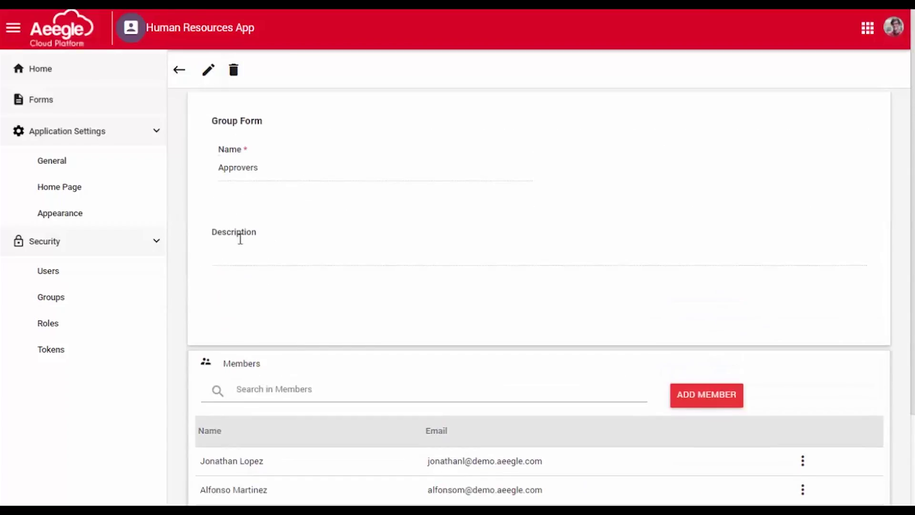
{"action": "left_click", "coordinate": [177, 69]}
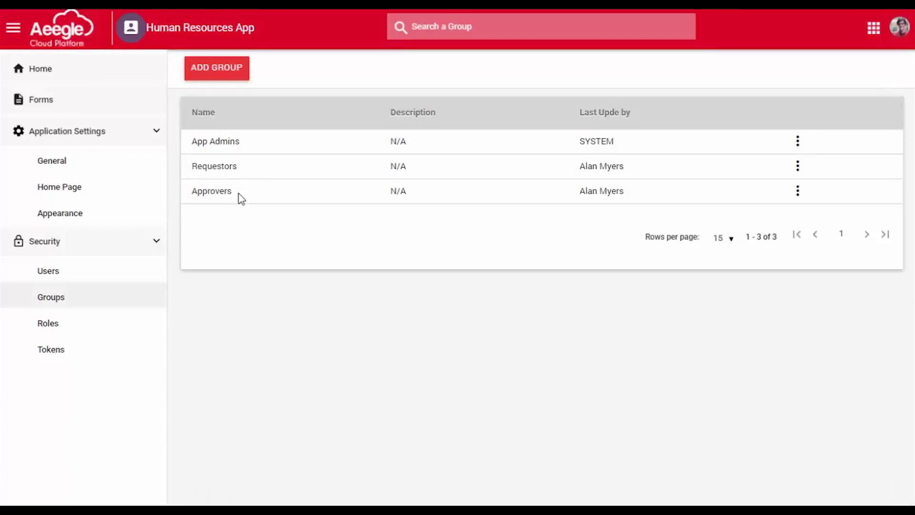
Step: Open the US role and examine its member list, comparing the first three members with the last one, and leave the role
{"action": "left_click", "coordinate": [92, 332]}
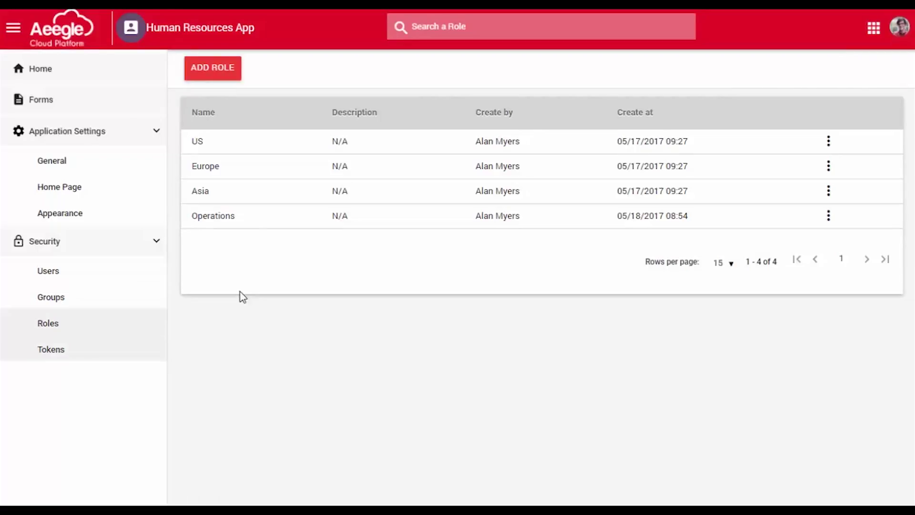
{"action": "left_click", "coordinate": [233, 149]}
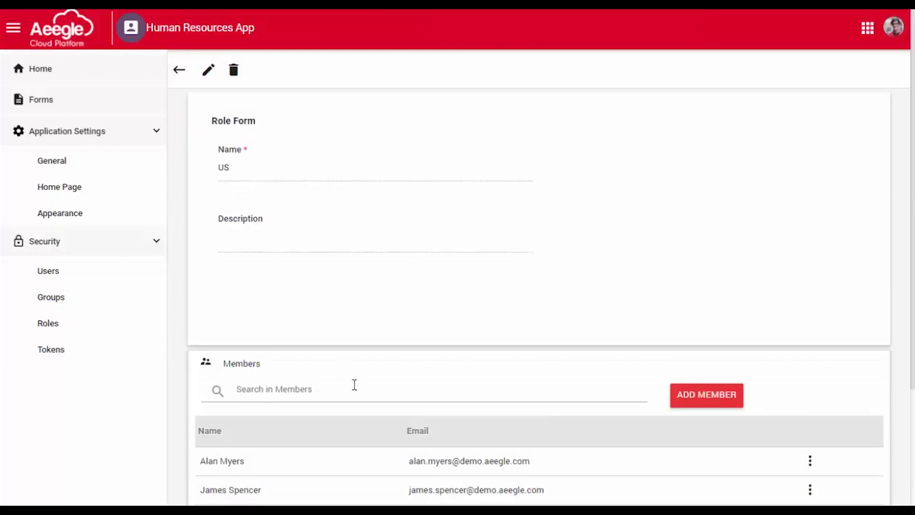
{"action": "scroll", "coordinate": [353, 380], "scroll_direction": "down", "scroll_amount": 4}
{"action": "left_click_drag", "start_coordinate": [201, 370], "coordinate": [522, 373]}
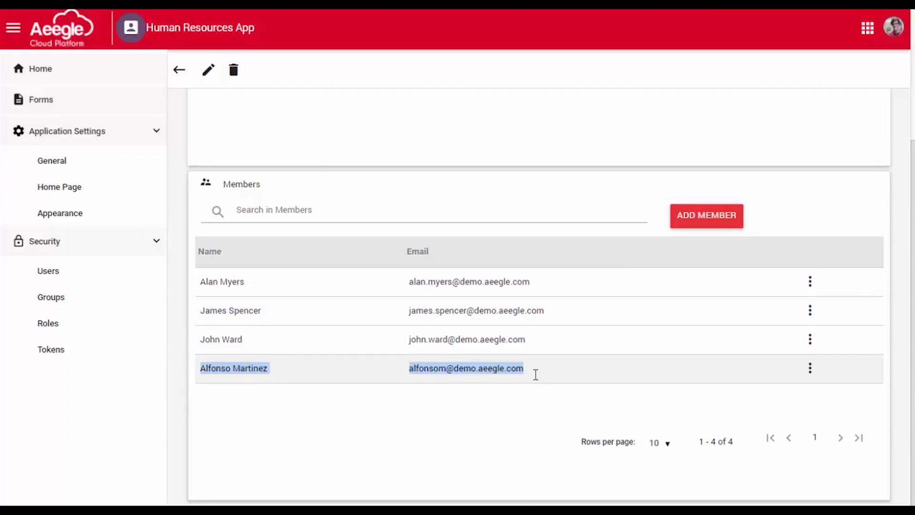
{"action": "left_click_drag", "start_coordinate": [531, 342], "coordinate": [210, 274]}
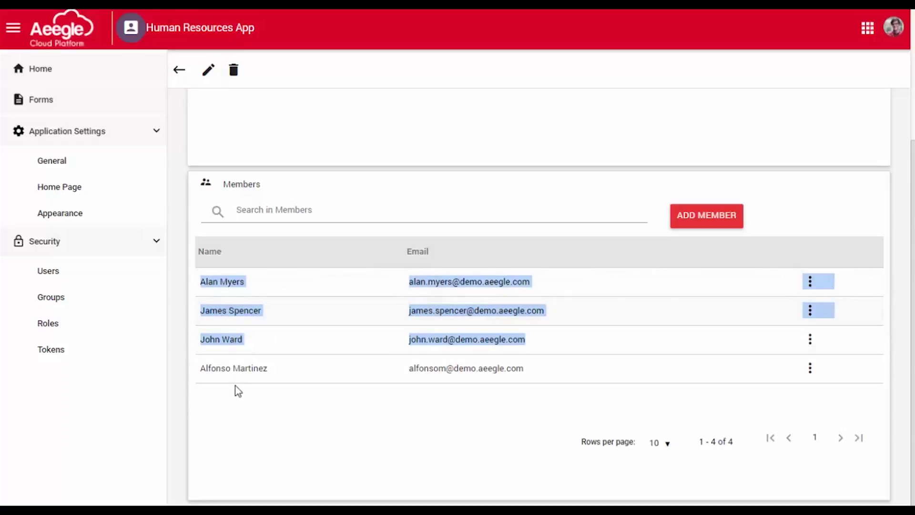
{"action": "scroll", "coordinate": [355, 386], "scroll_direction": "up", "scroll_amount": 4}
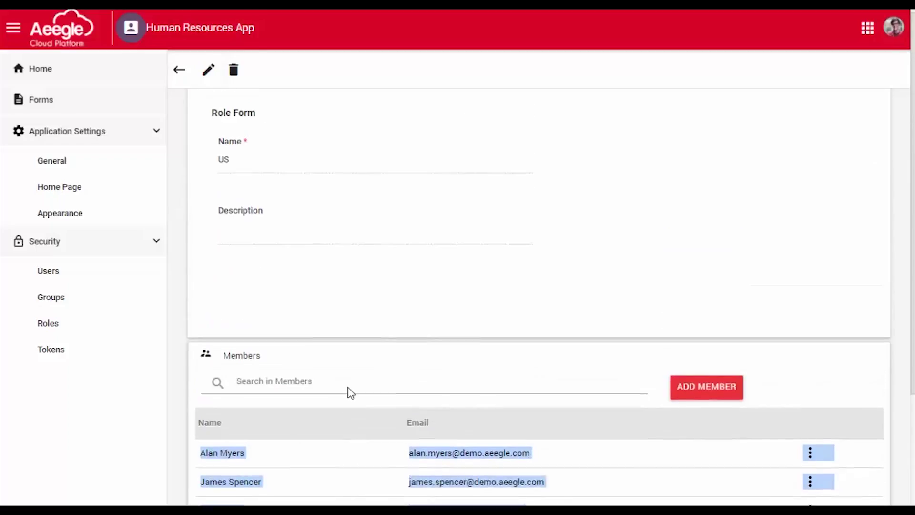
{"action": "scroll", "coordinate": [261, 199], "scroll_direction": "down", "scroll_amount": 4}
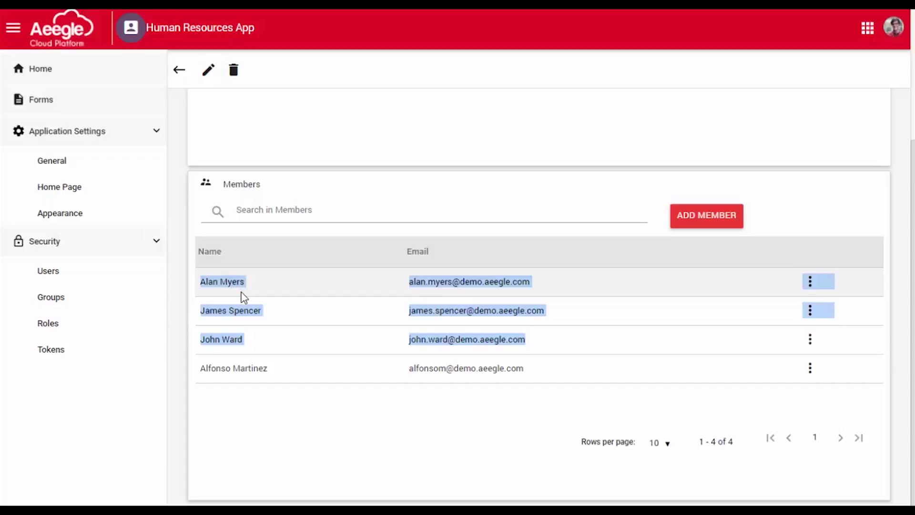
{"action": "left_click", "coordinate": [247, 371]}
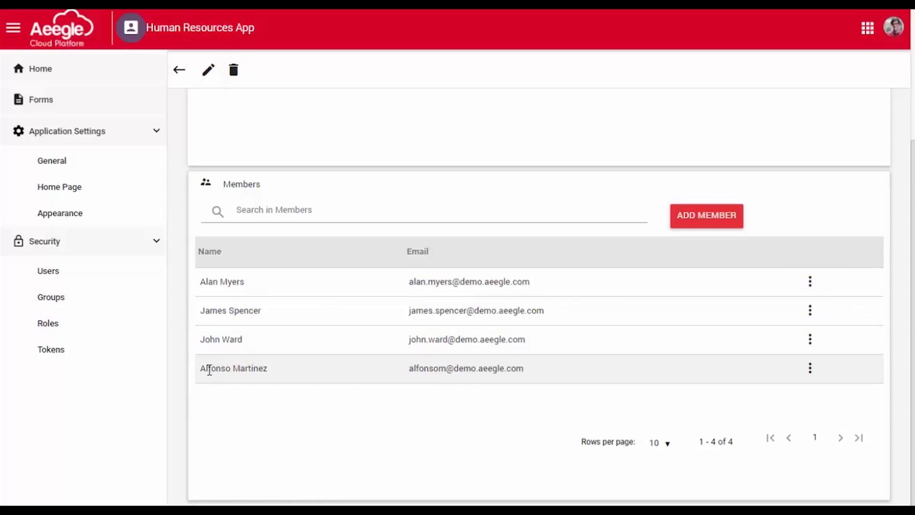
{"action": "left_click_drag", "start_coordinate": [202, 371], "coordinate": [527, 371]}
{"action": "scroll", "coordinate": [476, 381], "scroll_direction": "up", "scroll_amount": 4}
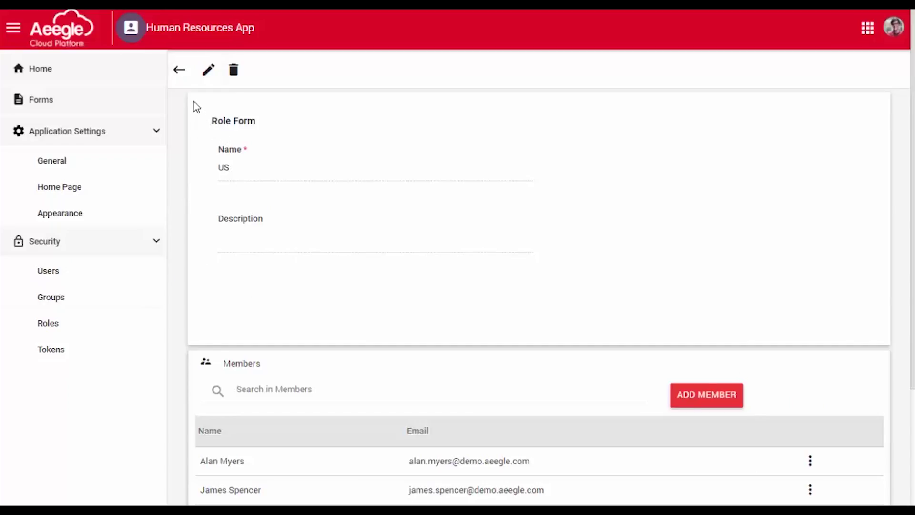
{"action": "left_click", "coordinate": [179, 72]}
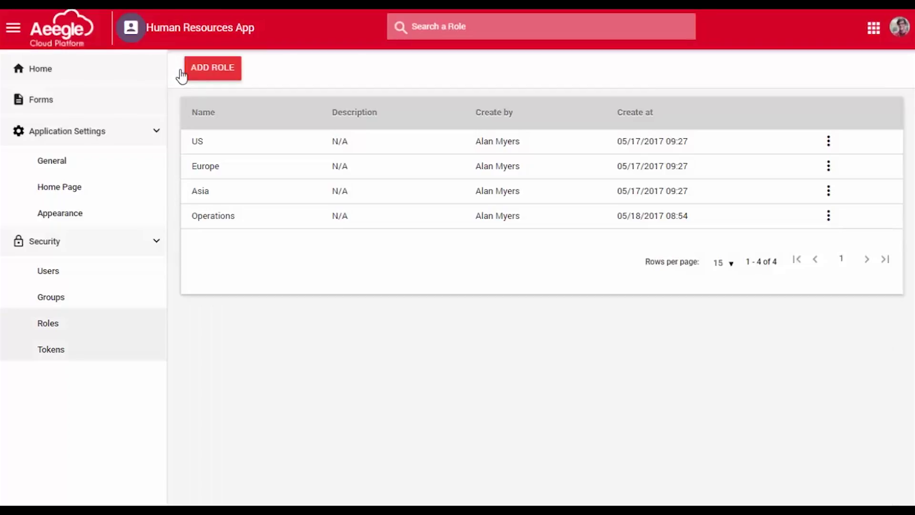
Step: Look over the group list, and examine the members of the Europe and Asia roles, returning to the role list
{"action": "left_click", "coordinate": [92, 302]}
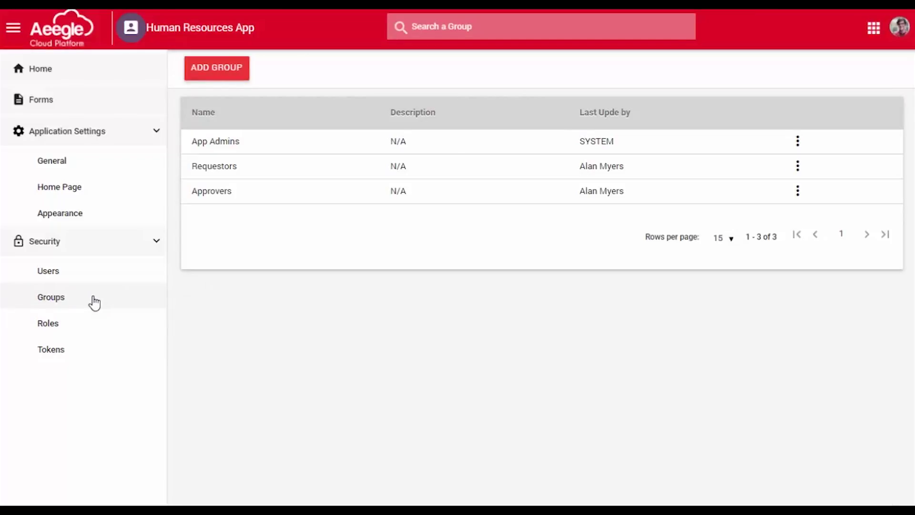
{"action": "left_click", "coordinate": [112, 332]}
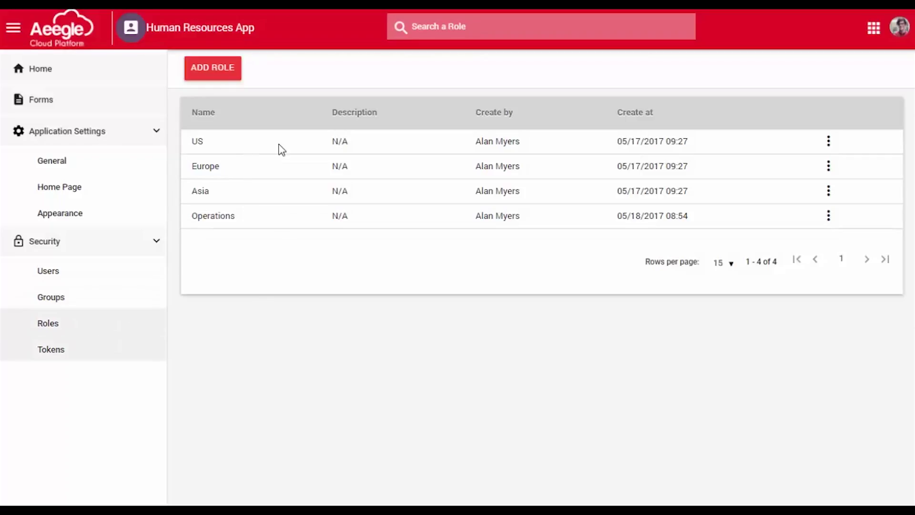
{"action": "left_click", "coordinate": [264, 174]}
{"action": "scroll", "coordinate": [343, 378], "scroll_direction": "down", "scroll_amount": 3}
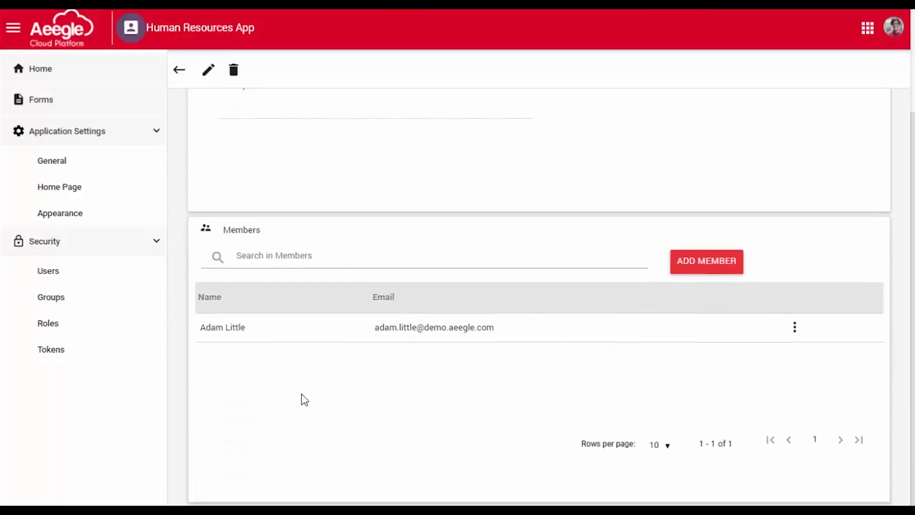
{"action": "scroll", "coordinate": [249, 339], "scroll_direction": "up", "scroll_amount": 3}
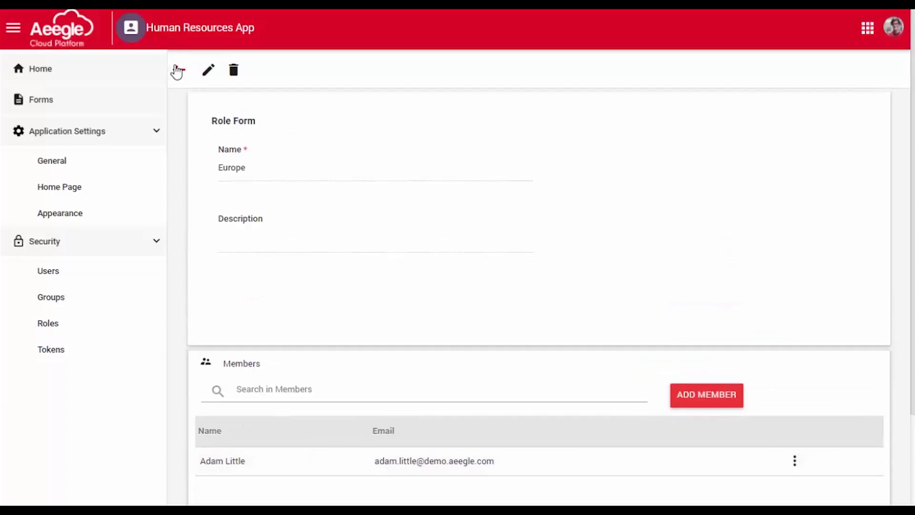
{"action": "left_click", "coordinate": [178, 69]}
{"action": "left_click", "coordinate": [232, 194]}
{"action": "scroll", "coordinate": [257, 433], "scroll_direction": "down", "scroll_amount": 3}
{"action": "scroll", "coordinate": [300, 429], "scroll_direction": "up", "scroll_amount": 3}
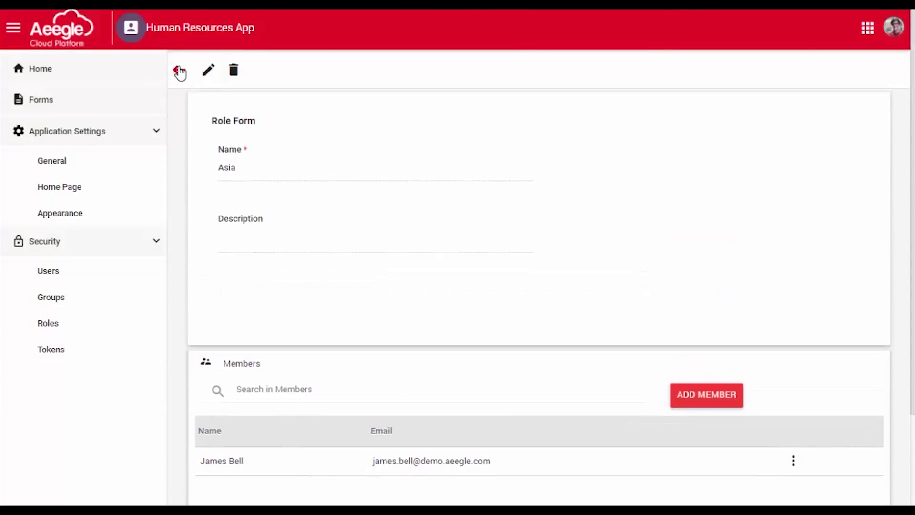
{"action": "left_click", "coordinate": [179, 70]}
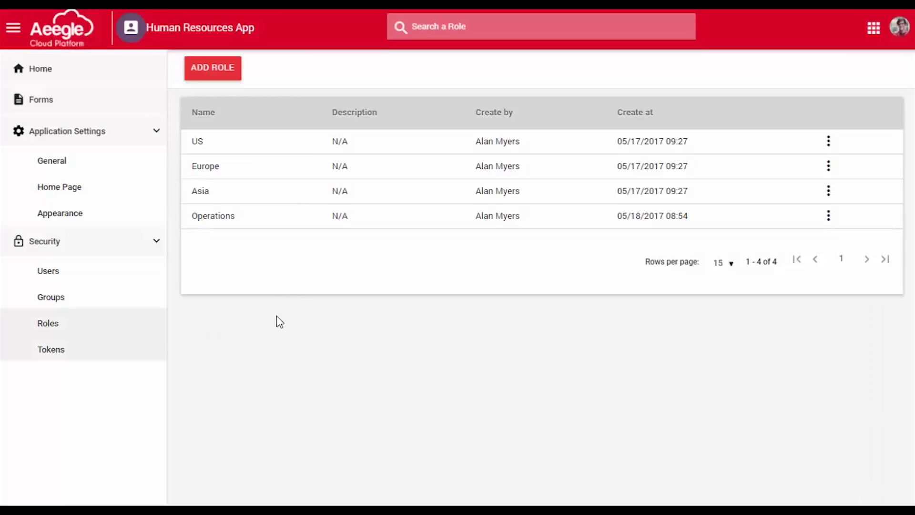
Step: Examine the US role's member list again, highlighting the last member's email and clearing the highlight
{"action": "left_click", "coordinate": [57, 71]}
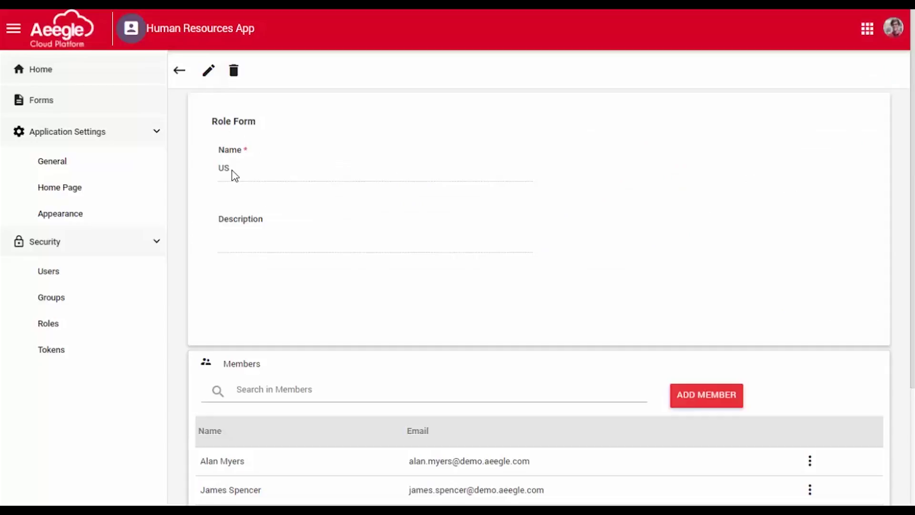
{"action": "scroll", "coordinate": [288, 196], "scroll_direction": "down", "scroll_amount": 5}
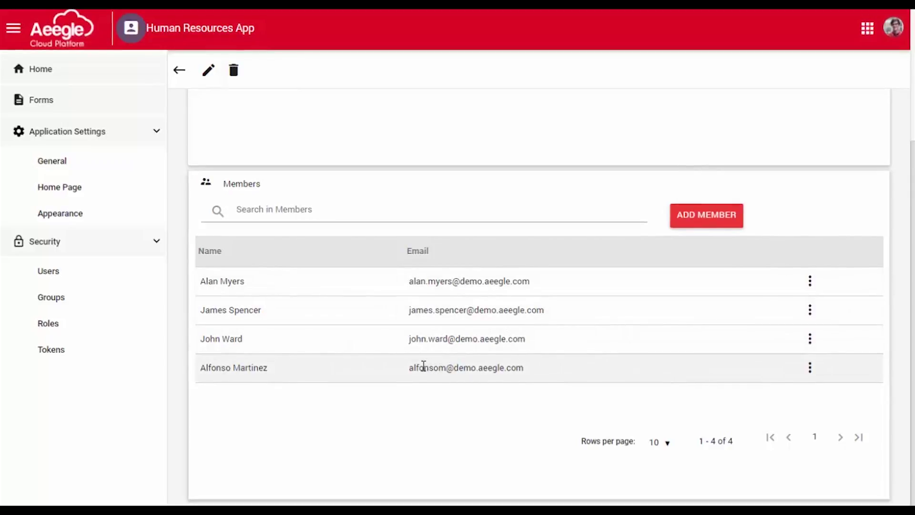
{"action": "left_click_drag", "start_coordinate": [411, 367], "coordinate": [527, 376]}
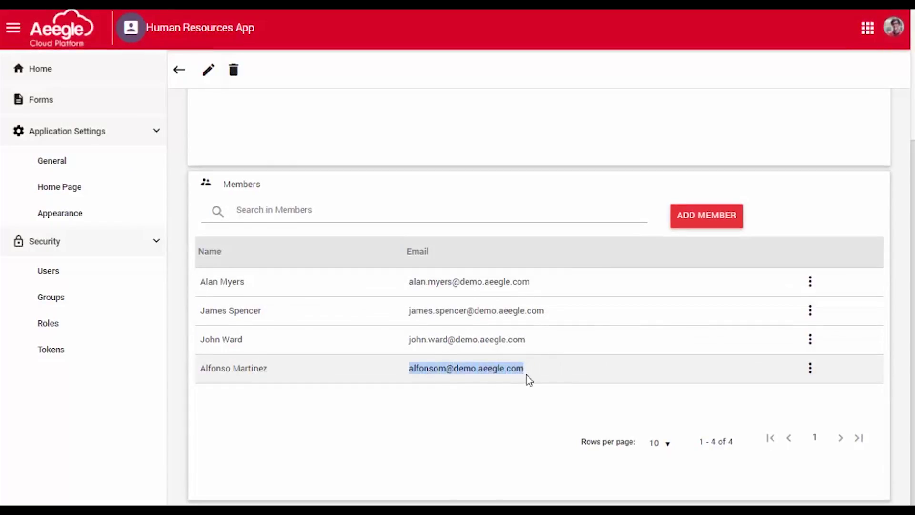
{"action": "left_click", "coordinate": [499, 421]}
{"action": "scroll", "coordinate": [498, 420], "scroll_direction": "up", "scroll_amount": 4}
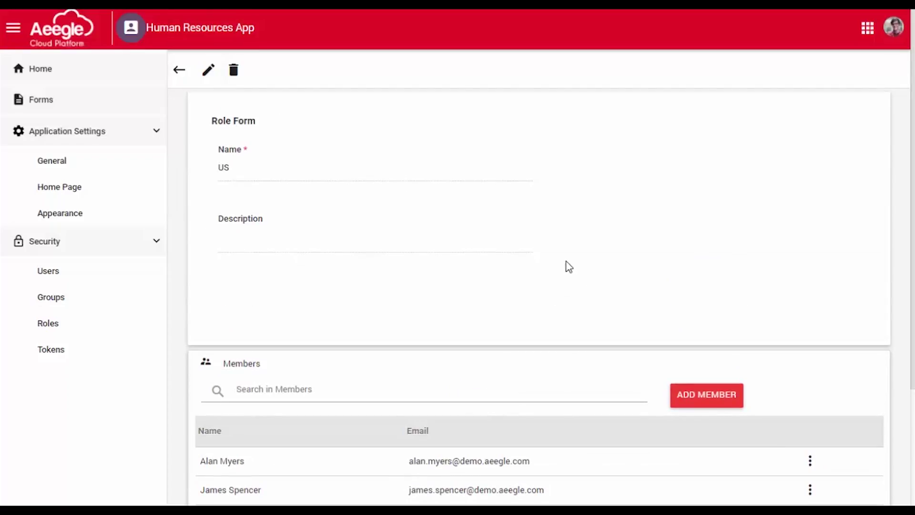
{"action": "scroll", "coordinate": [557, 267], "scroll_direction": "down", "scroll_amount": 3}
{"action": "scroll", "coordinate": [558, 277], "scroll_direction": "up", "scroll_amount": 3}
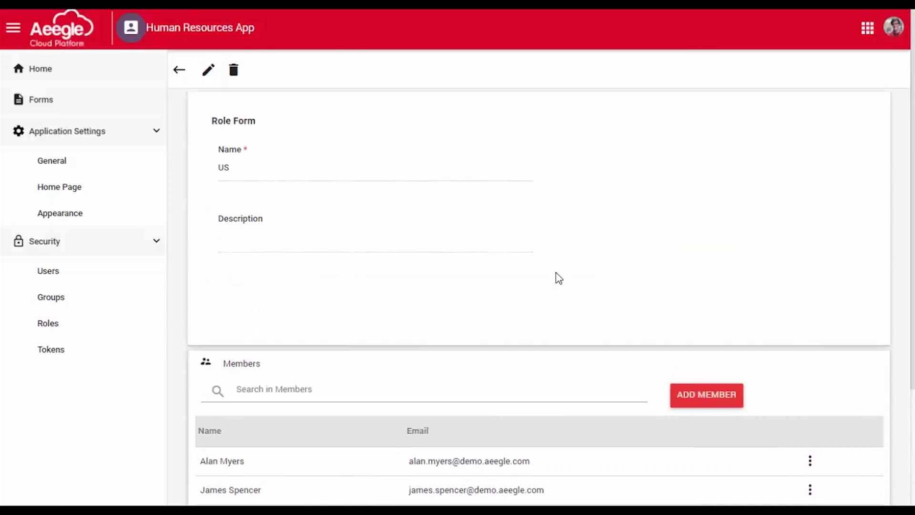